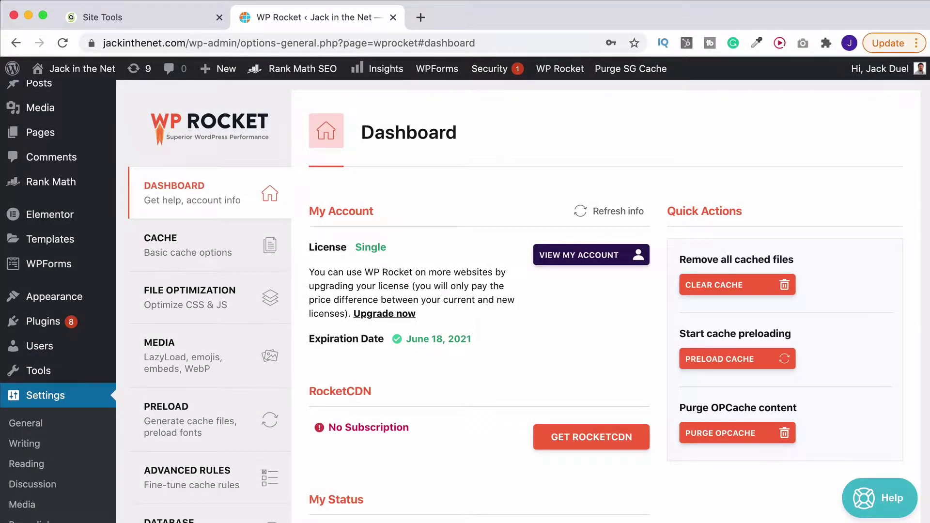
- Load jackinthenet.com/rocket in a new browser tab to reach the WP Rocket website
click(421, 18)
text(jack)
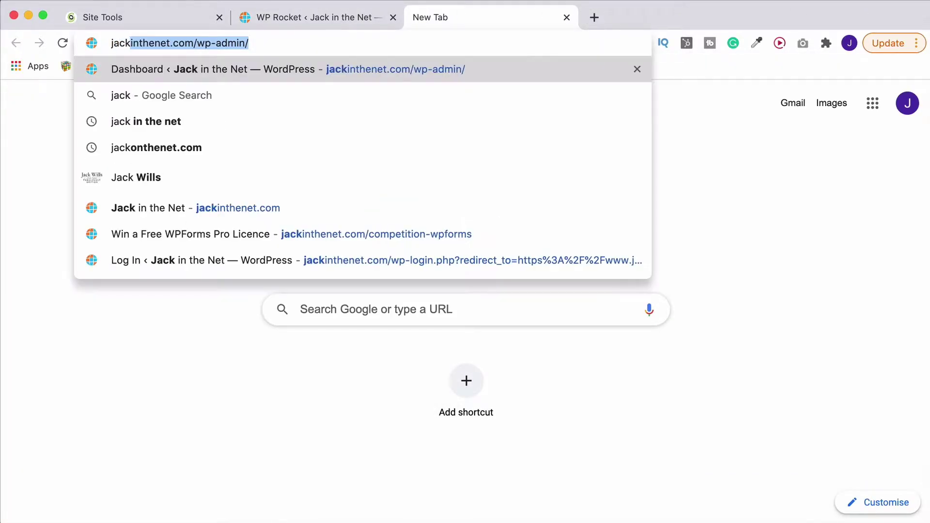
text(inthenet.com/rocket)
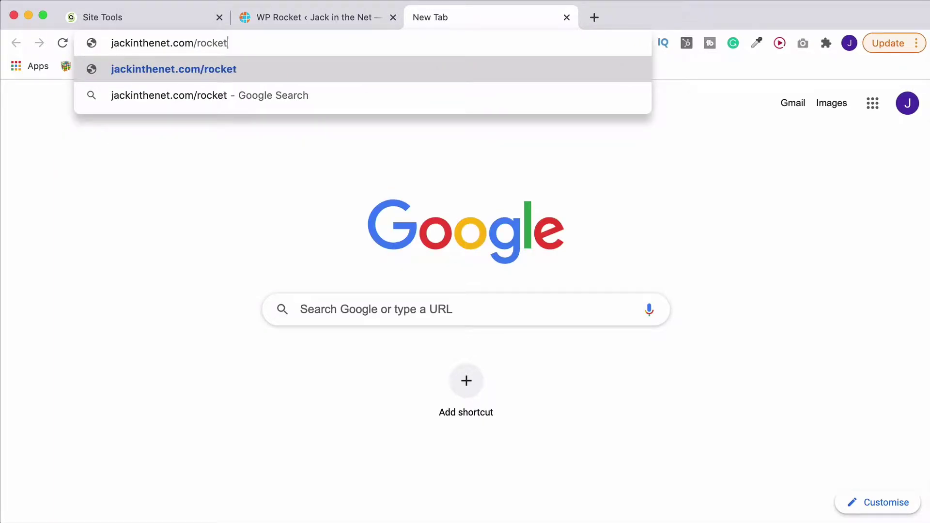
key(Return)
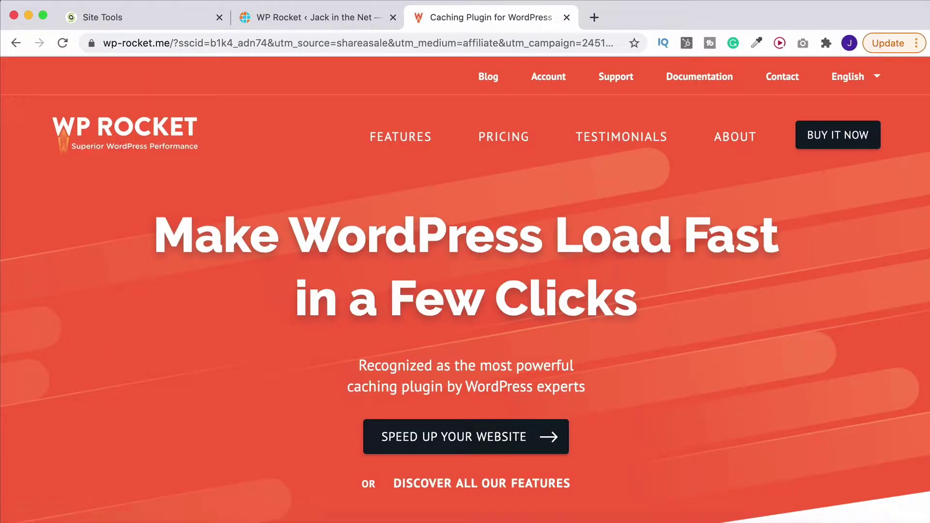
- Look over the WP Rocket home page, open its pricing page and choose to buy the Single plan
scroll(535, 206, down, 10)
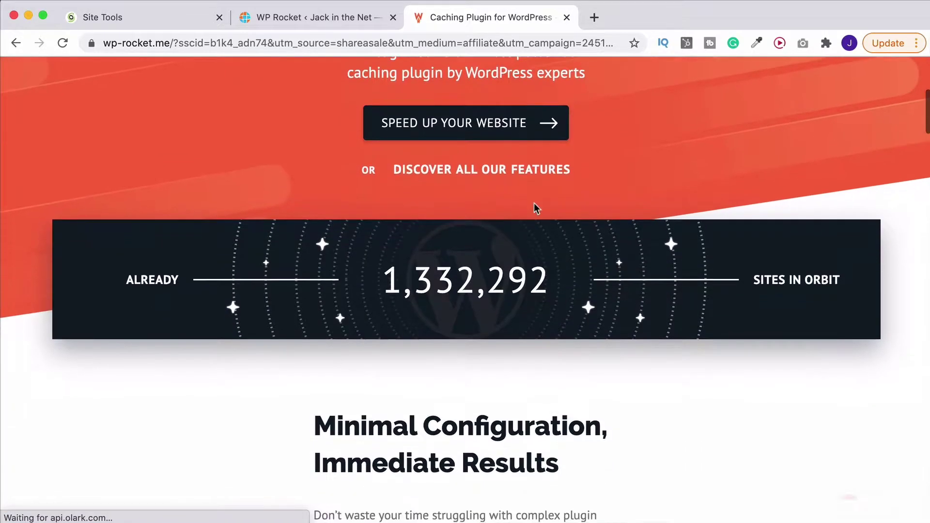
scroll(535, 206, up, 3)
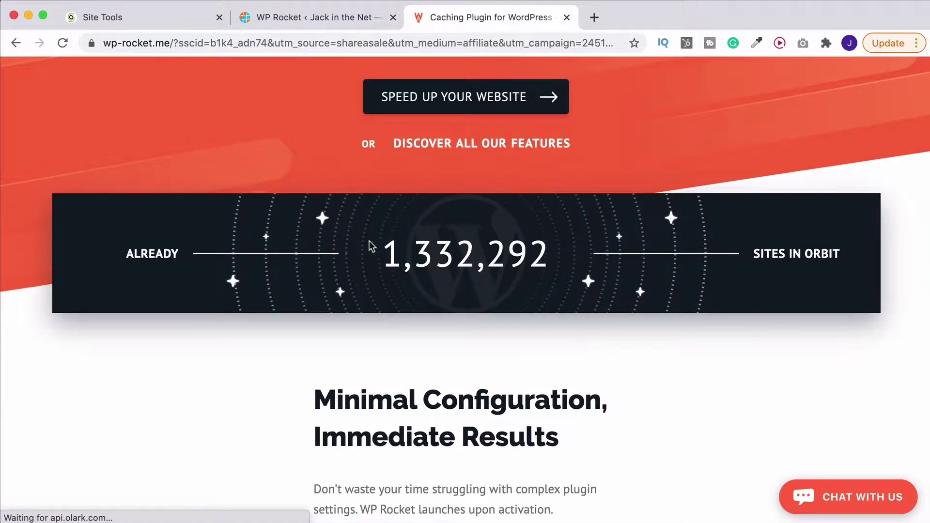
scroll(467, 299, up, 7)
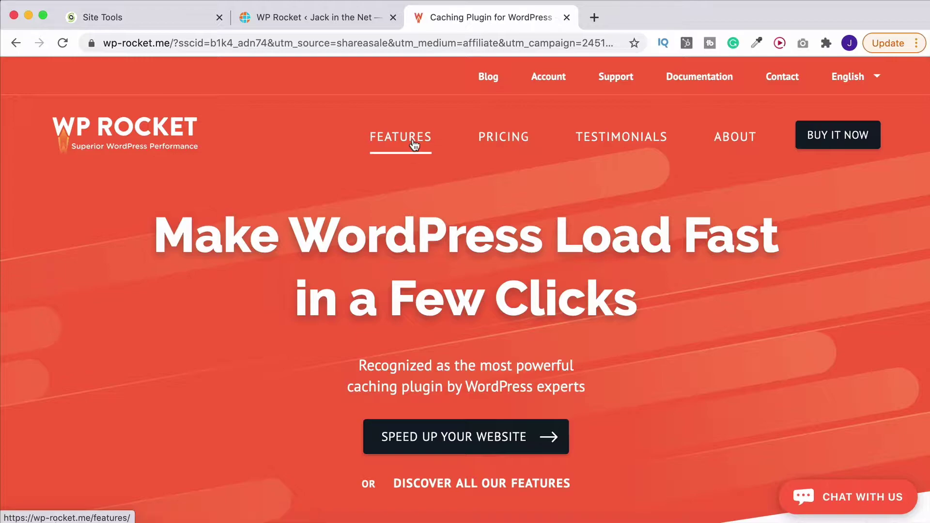
click(490, 138)
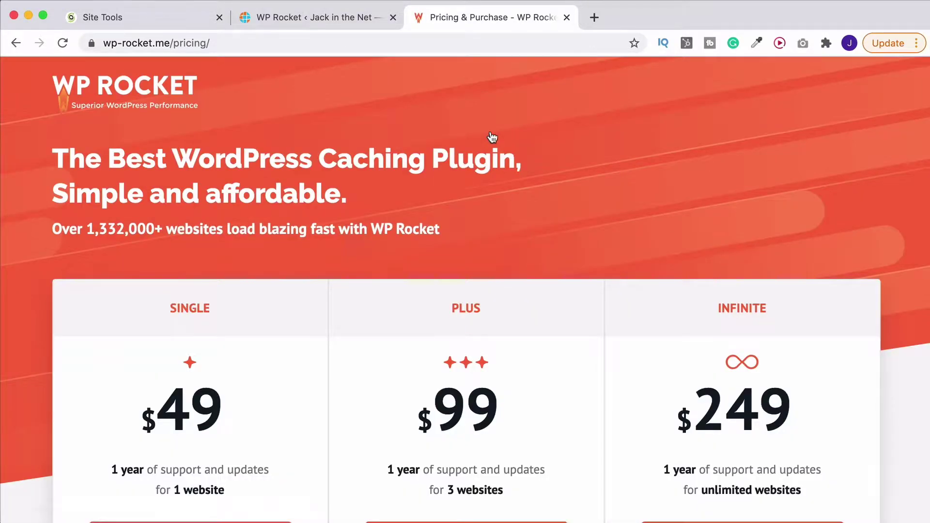
scroll(492, 138, down, 1)
scroll(492, 138, down, 2)
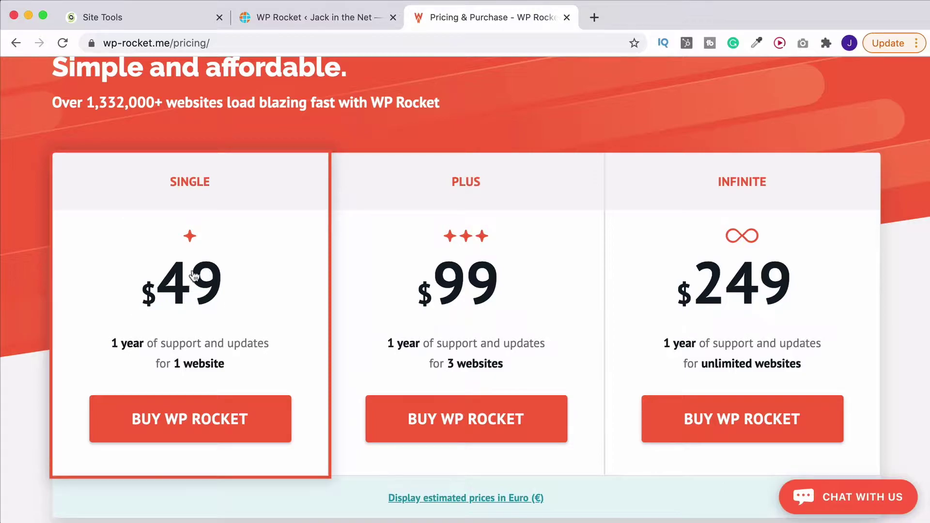
click(194, 427)
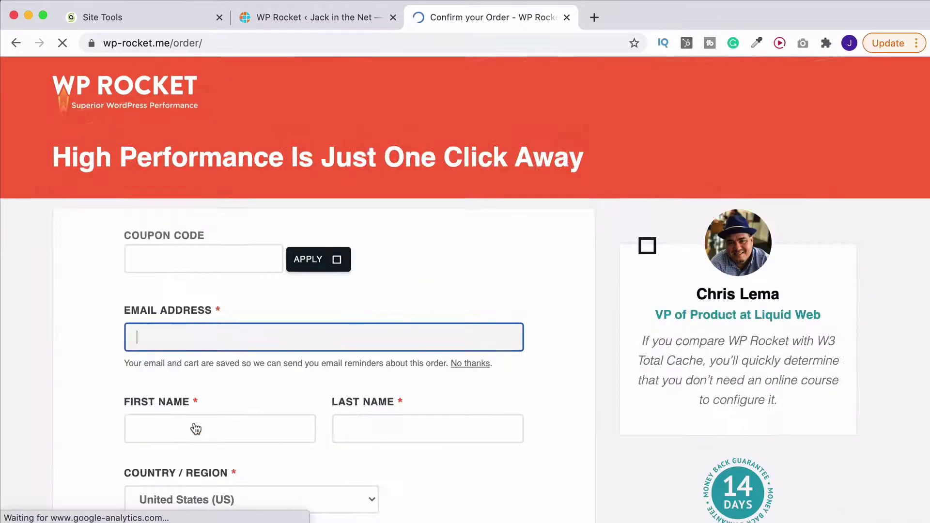
- Examine the order form's customer fields, payment methods, coupon code field and order summary without filling anything in
scroll(437, 338, down, 2)
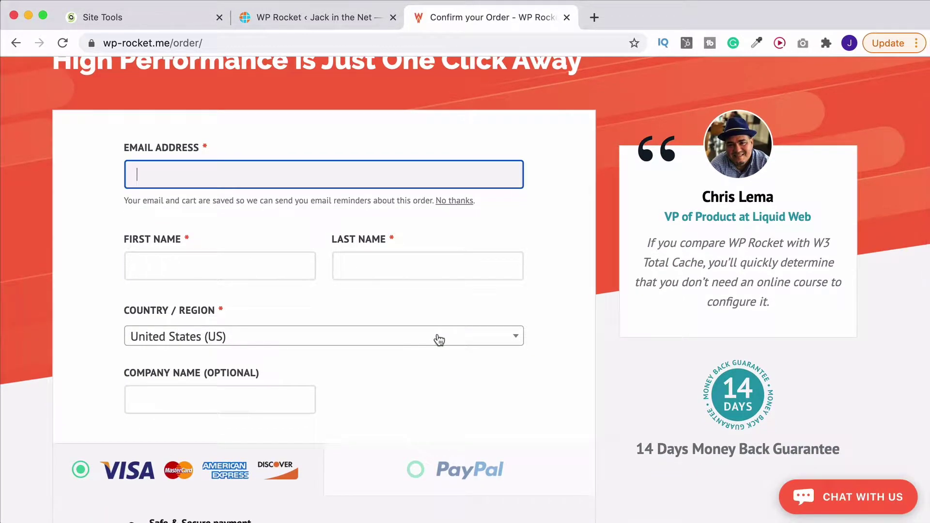
scroll(437, 334, down, 1)
scroll(439, 341, down, 5)
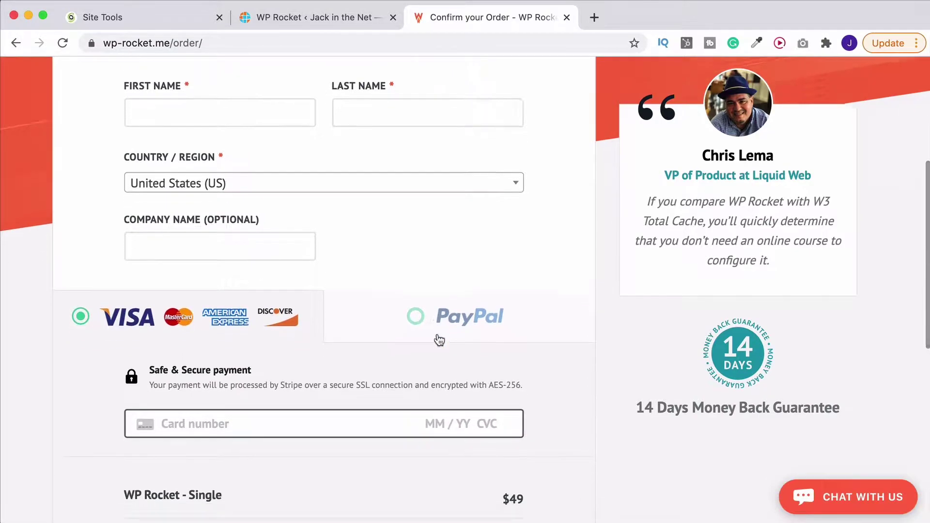
scroll(439, 339, down, 4)
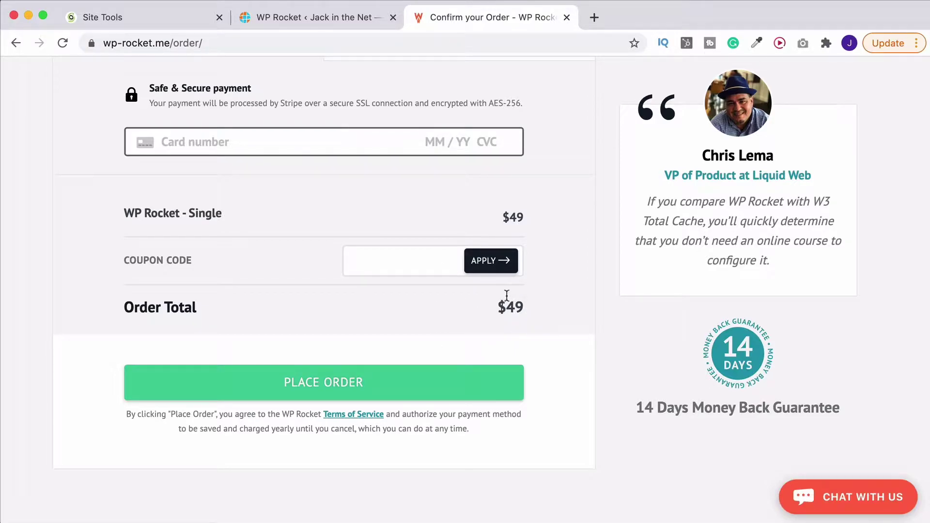
scroll(512, 313, up, 10)
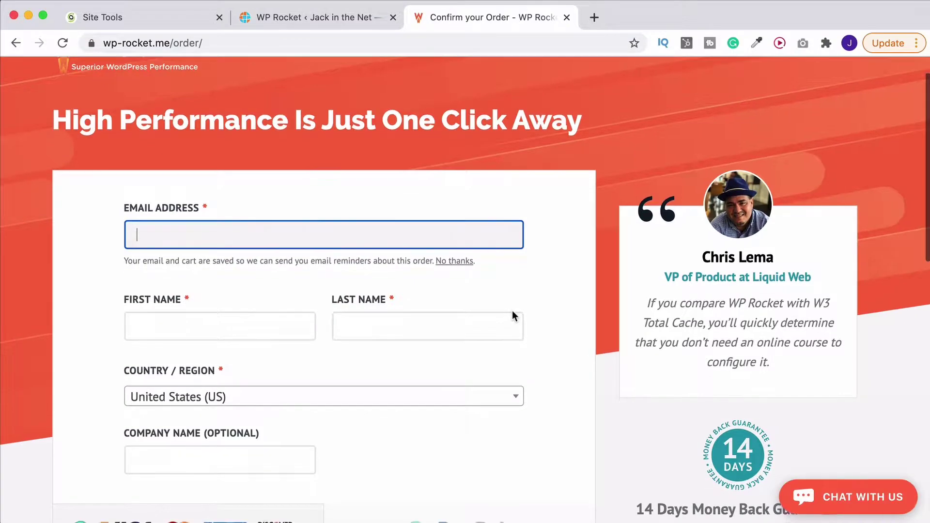
scroll(513, 313, down, 8)
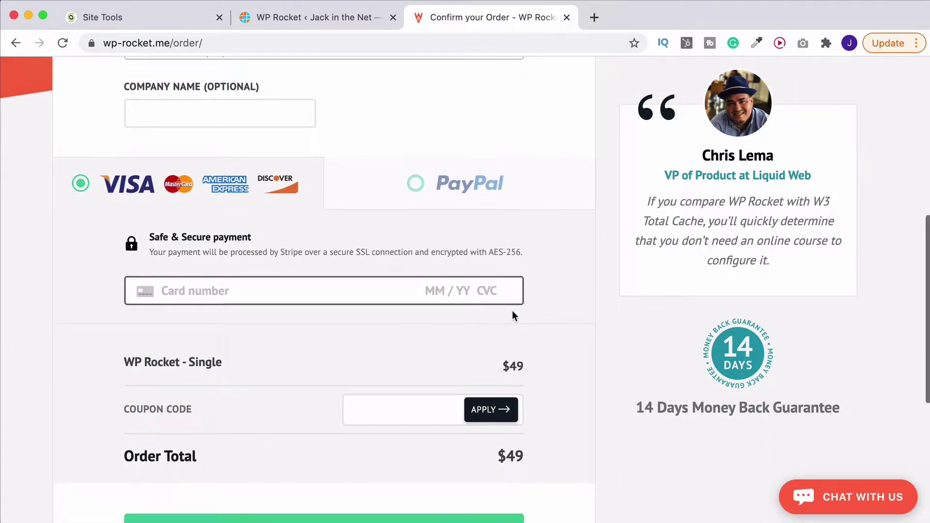
scroll(514, 312, down, 4)
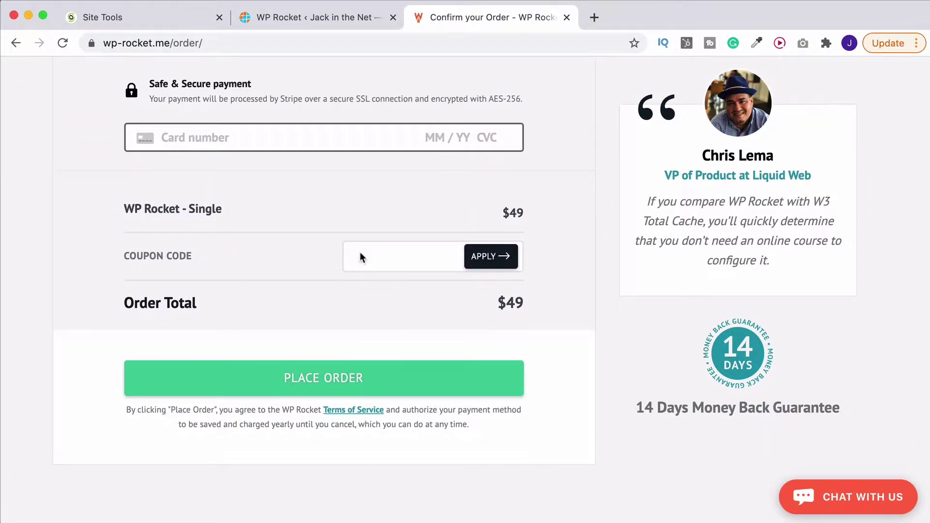
scroll(272, 259, up, 10)
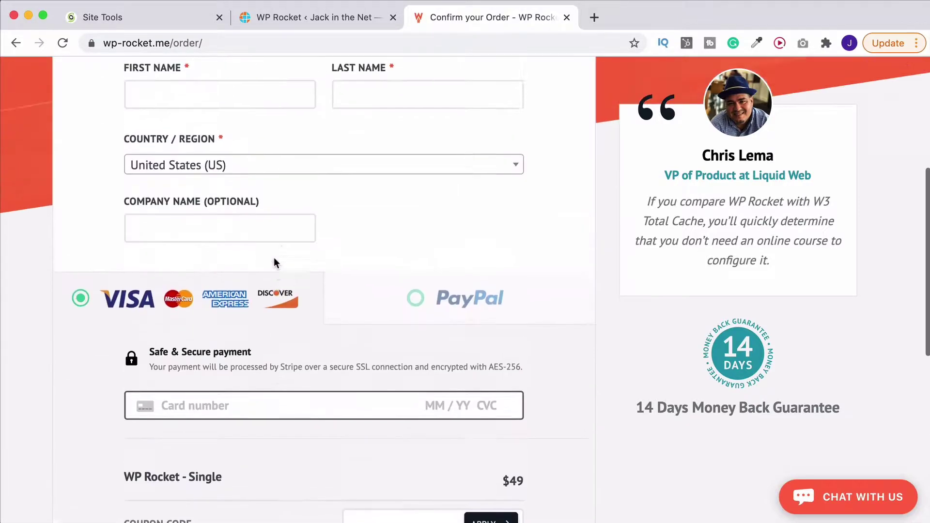
scroll(316, 229, down, 12)
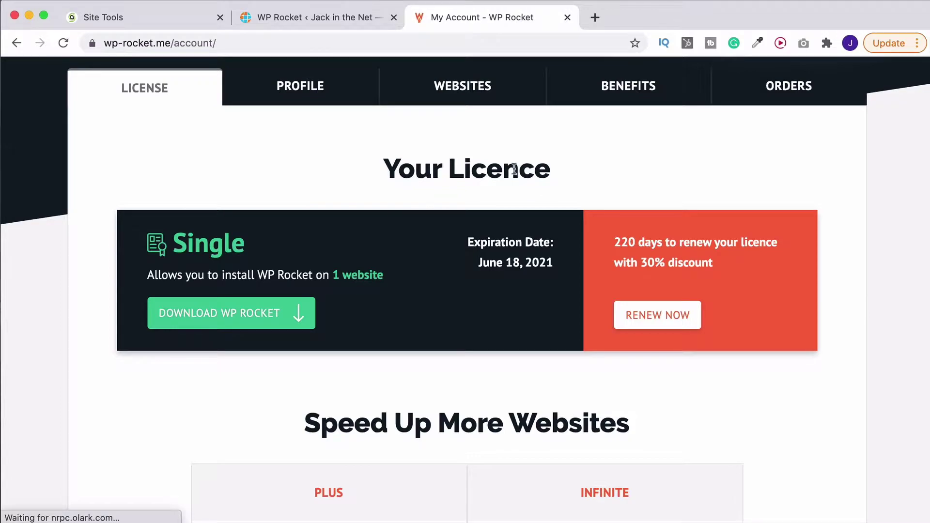
- Review the licence details, the Plus and Infinite upgrade offers and the renewal options on the WP Rocket account page
scroll(521, 180, down, 2)
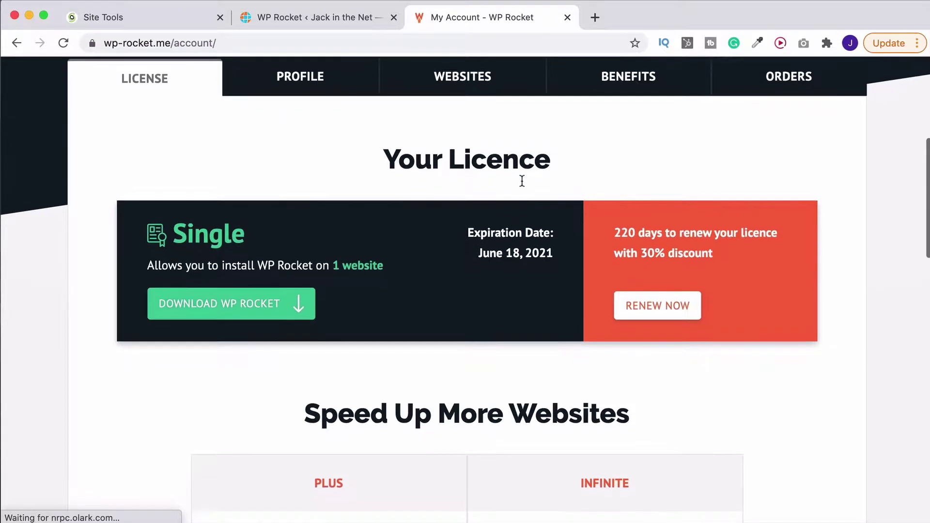
scroll(594, 191, down, 3)
scroll(614, 171, down, 3)
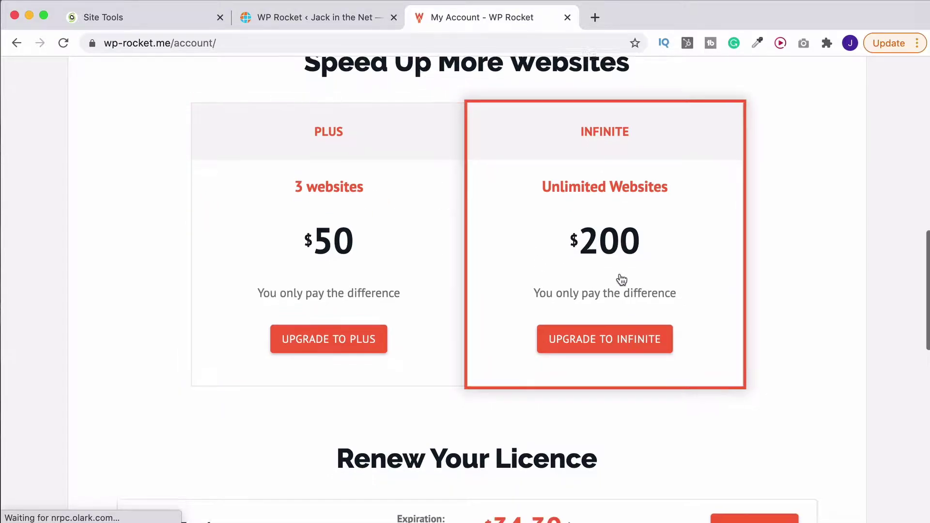
scroll(619, 277, down, 5)
scroll(620, 273, up, 3)
scroll(752, 246, down, 6)
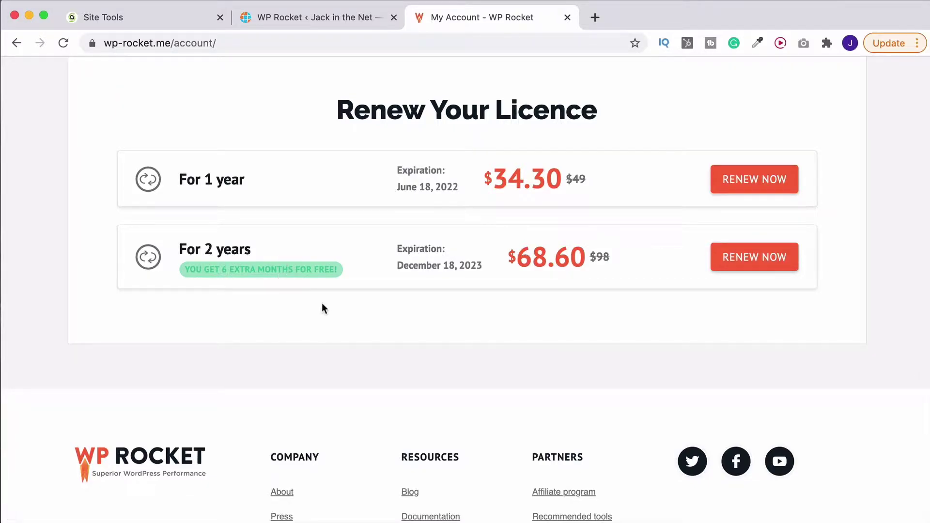
scroll(442, 292, up, 1)
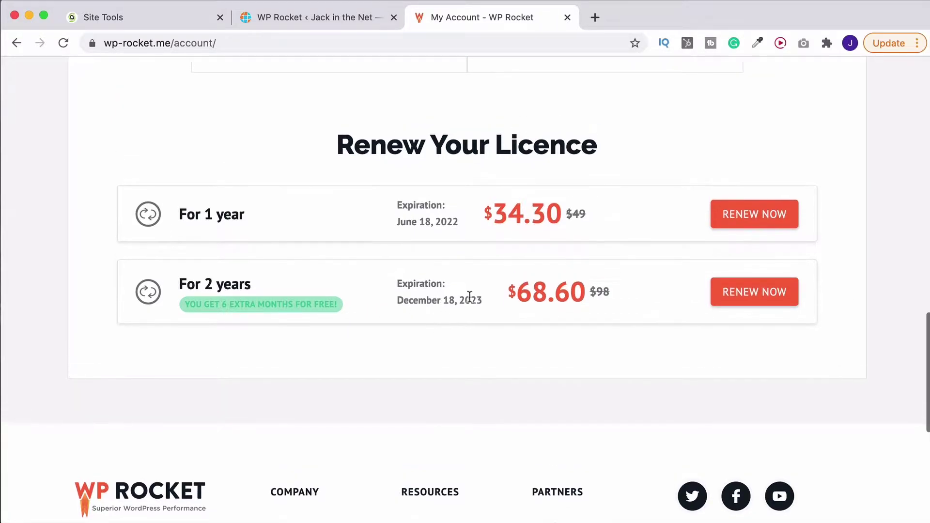
- Download the WP Rocket plugin zip file from the licence section of the account page
scroll(635, 343, up, 15)
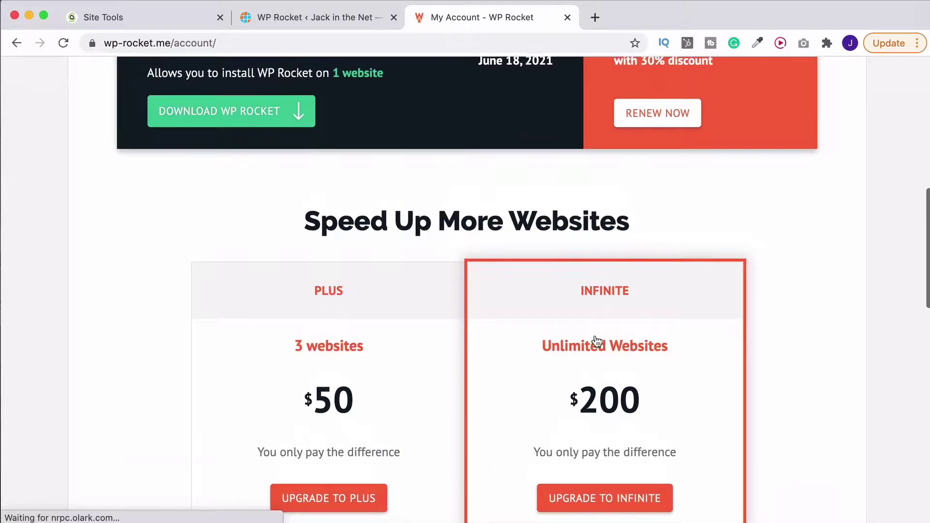
scroll(597, 342, up, 3)
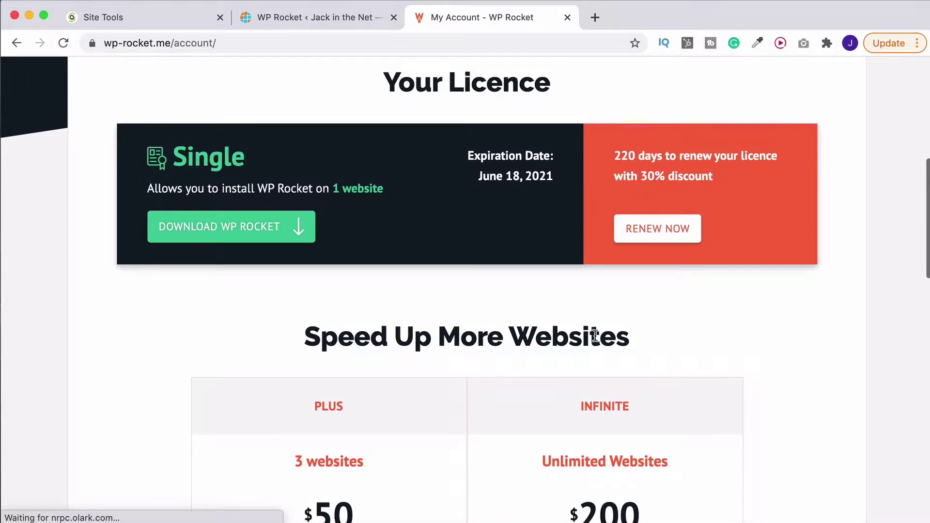
click(250, 227)
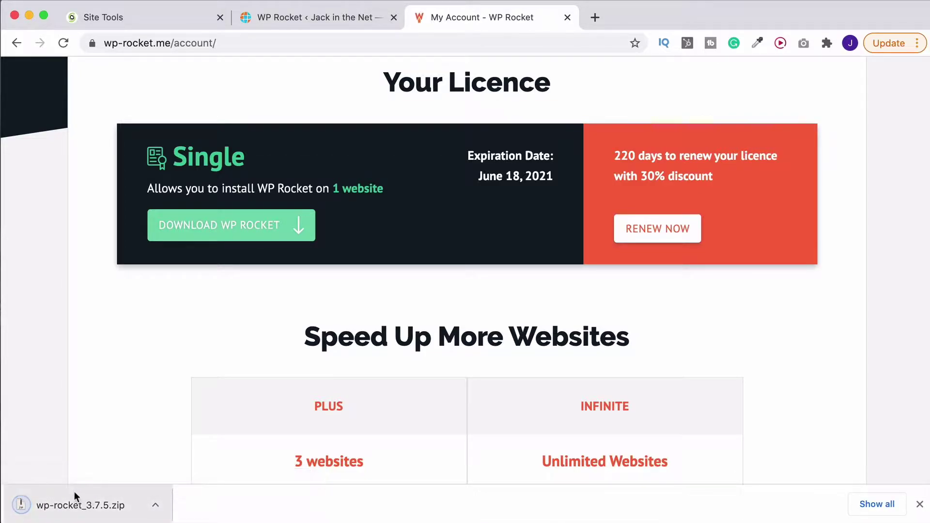
scroll(144, 378, up, 3)
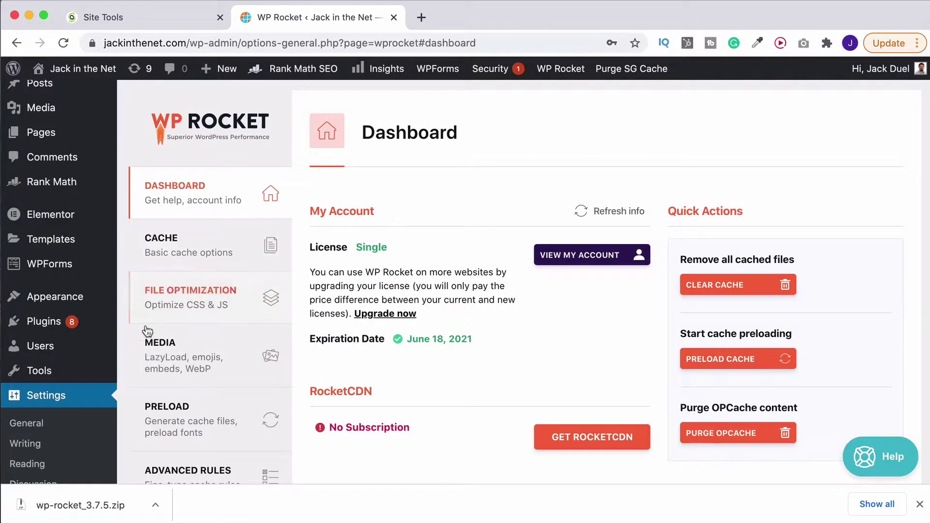
- Open the form for uploading a plugin zip in the WordPress admin and dismiss the browser's download bar
mouse_move(47, 324)
mouse_move(31, 270)
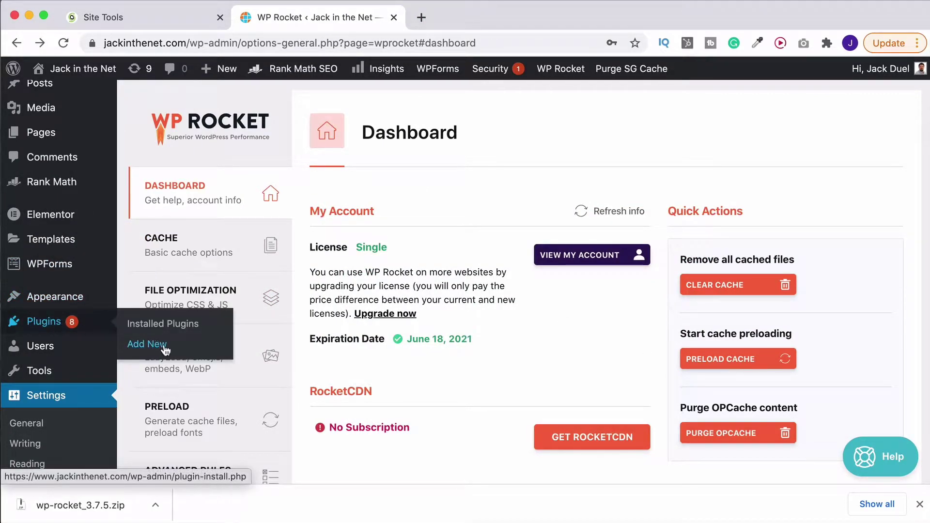
click(163, 346)
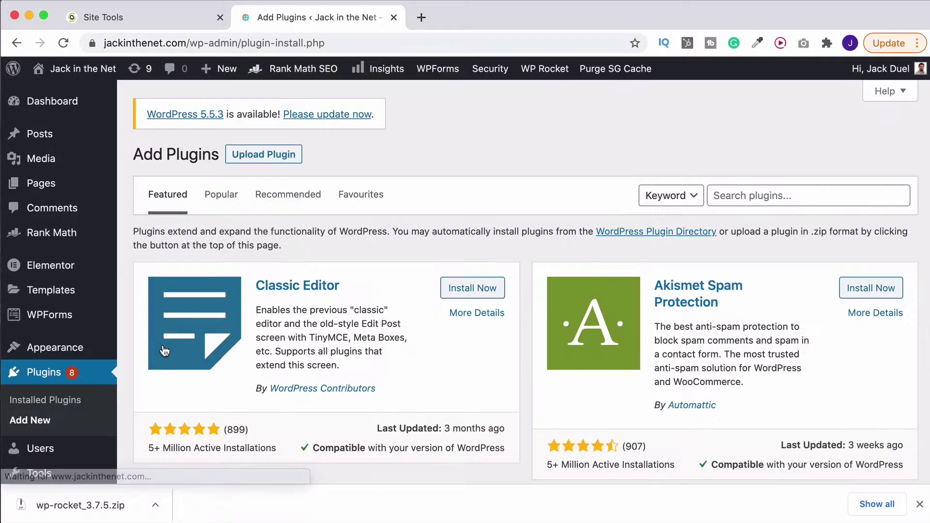
click(254, 161)
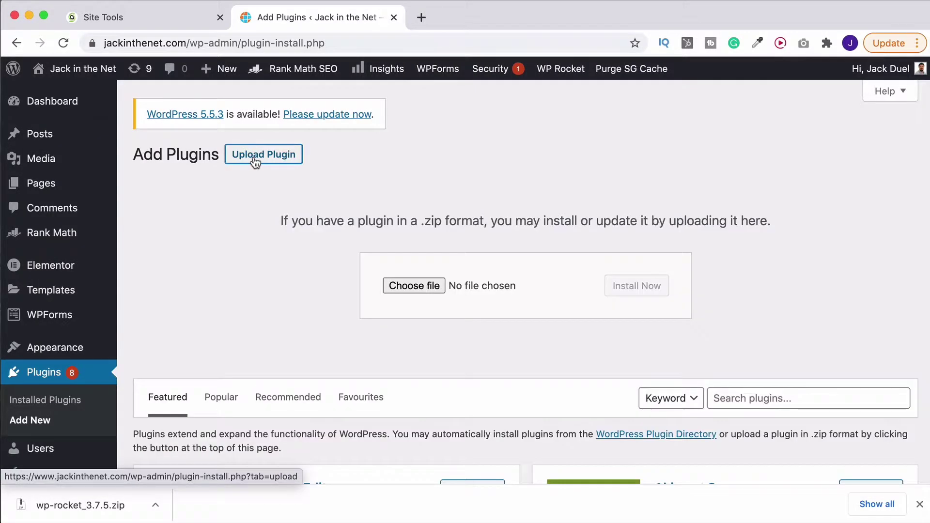
drag(97, 505, 115, 515)
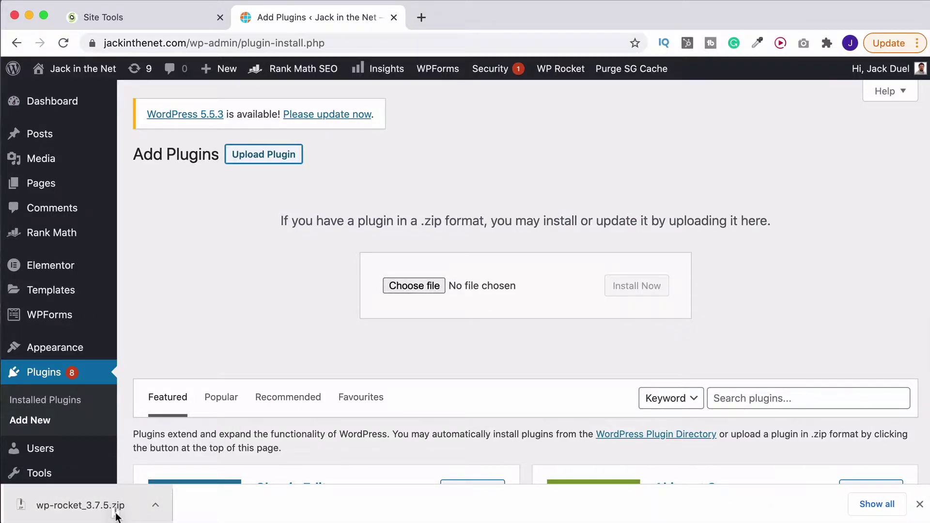
click(920, 506)
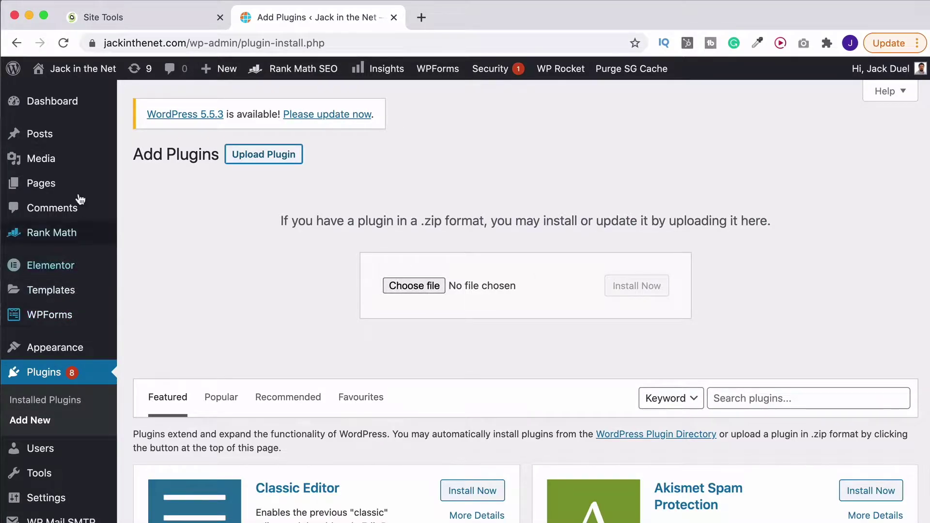
- Open the WP Rocket settings dashboard and look over its account information and quick actions
scroll(85, 250, down, 4)
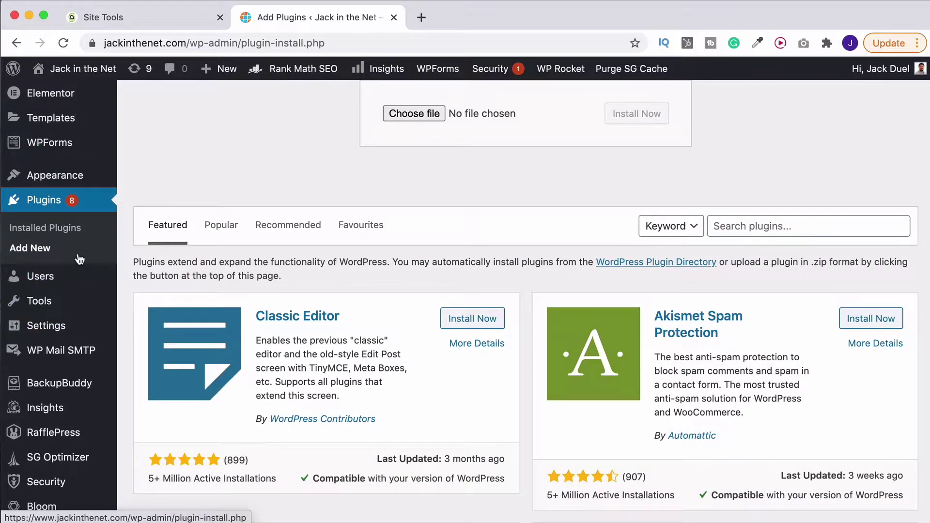
mouse_move(41, 327)
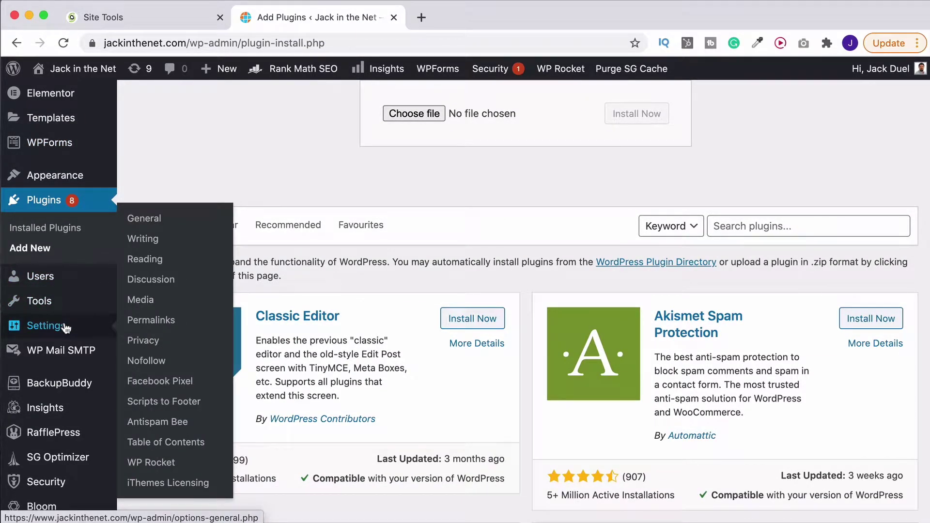
click(150, 463)
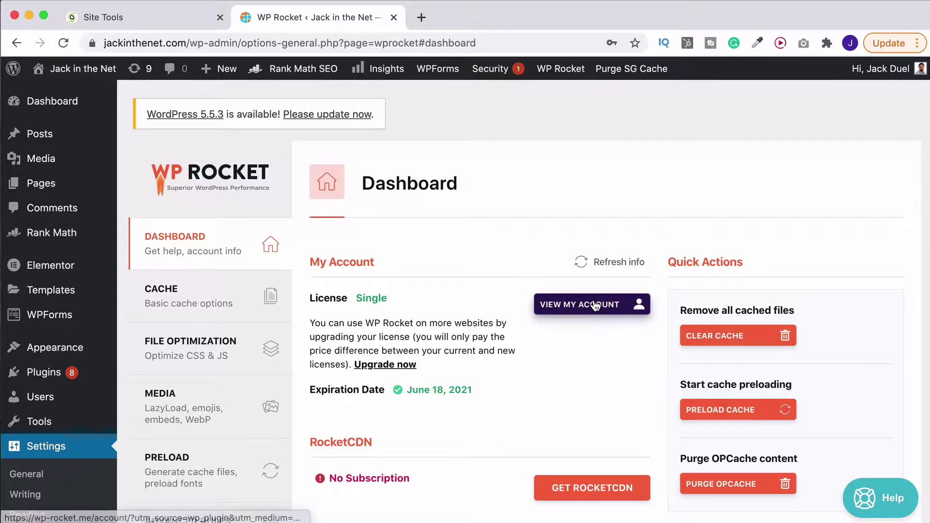
scroll(596, 303, down, 2)
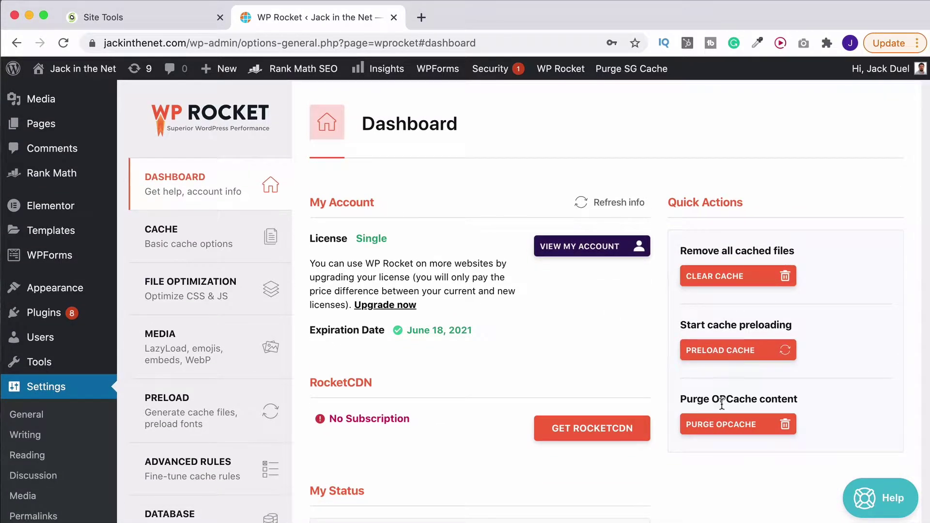
click(726, 285)
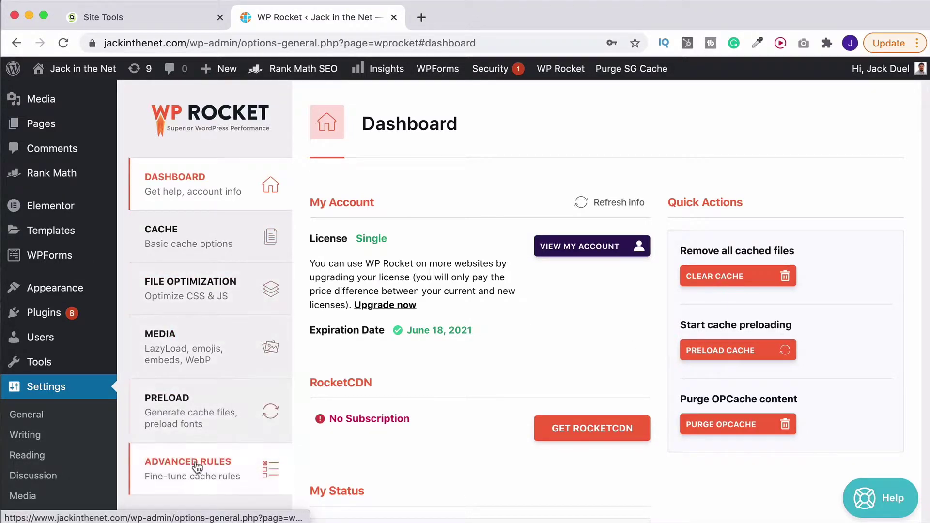
- Open the WP Rocket cache settings and review the mobile cache, user cache and cache lifespan options
click(201, 253)
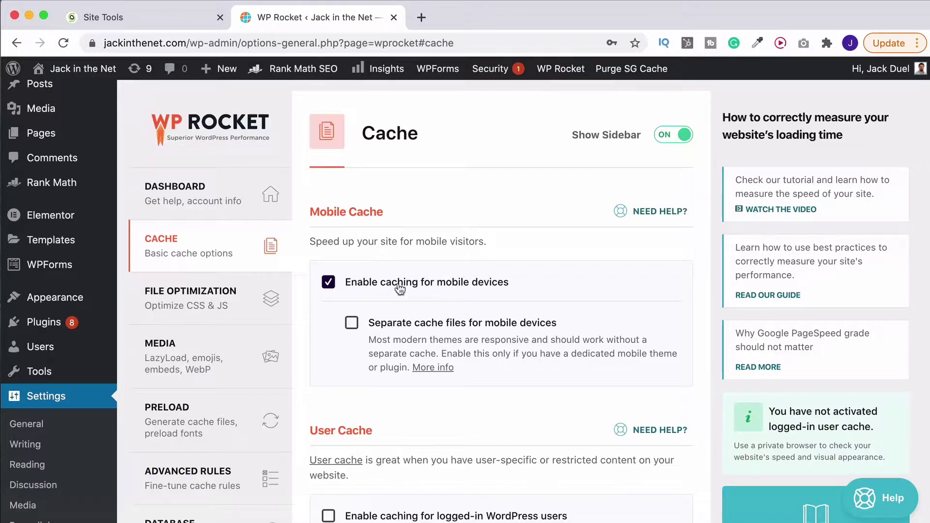
scroll(342, 282, down, 1)
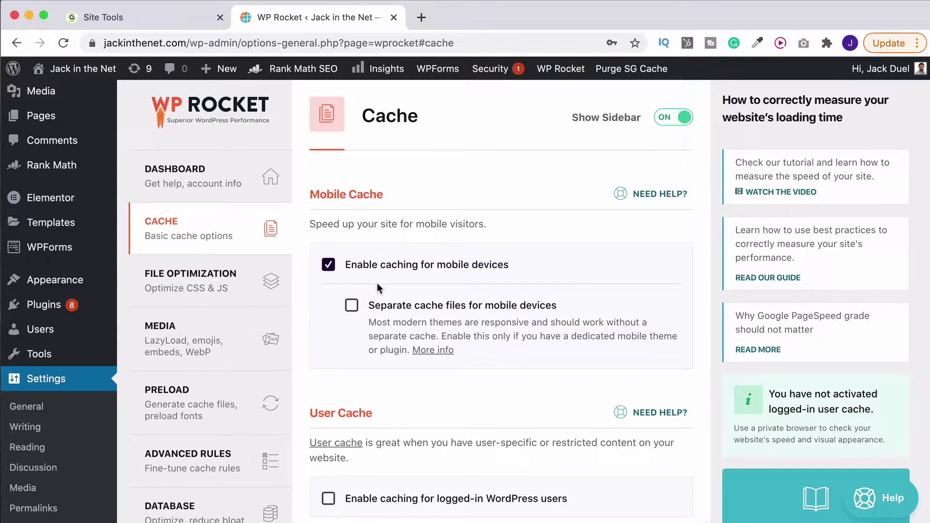
scroll(427, 289, down, 5)
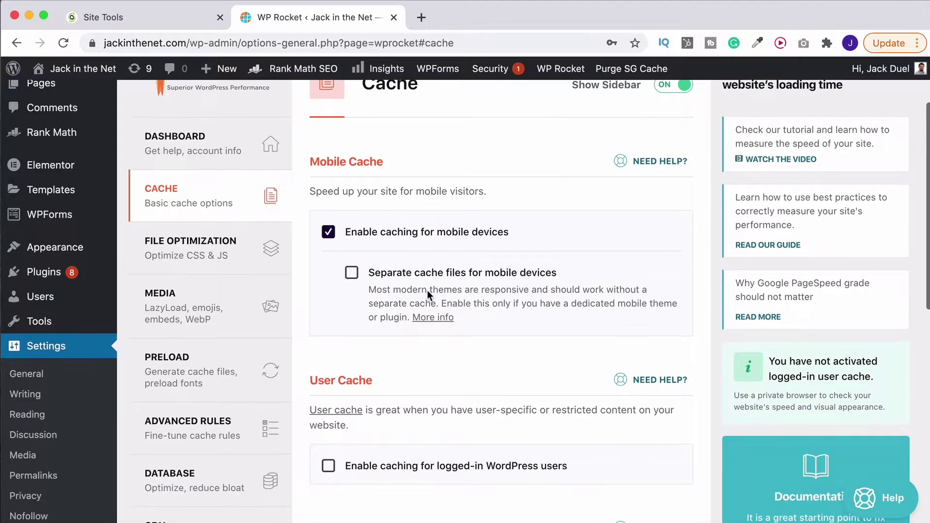
scroll(429, 290, down, 2)
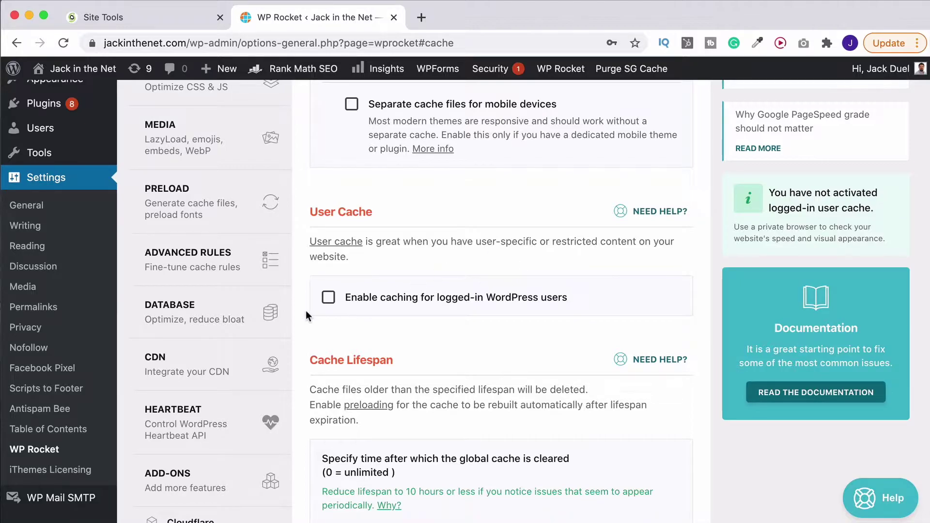
scroll(388, 306, down, 5)
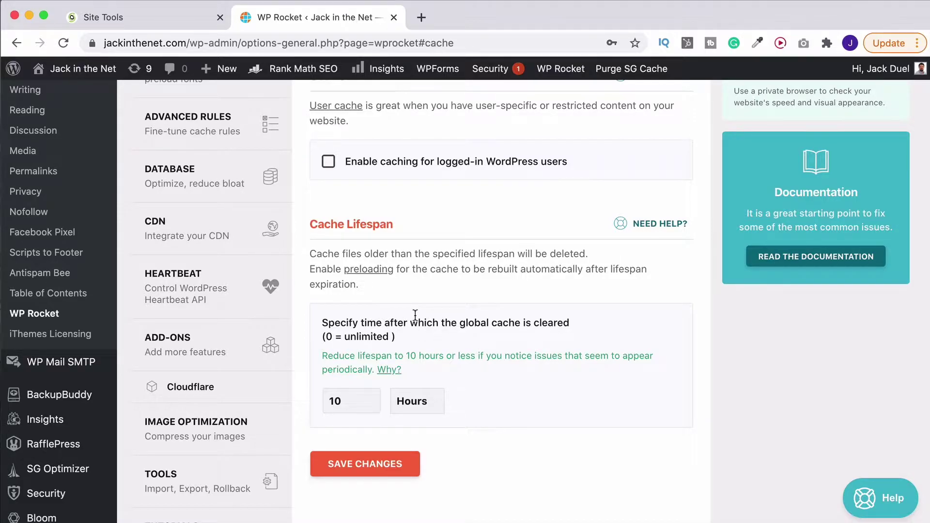
scroll(448, 306, up, 6)
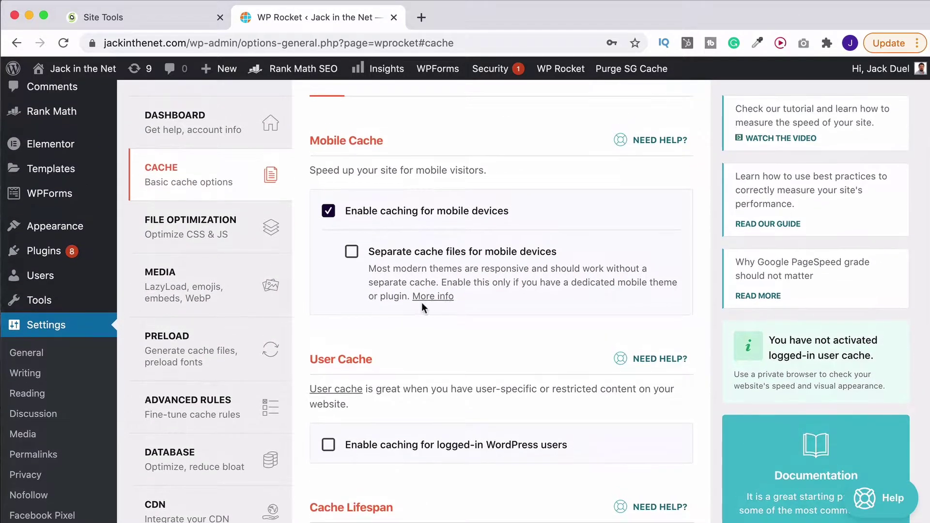
- Open the File Optimization settings and look over the CSS and JavaScript file options
click(230, 244)
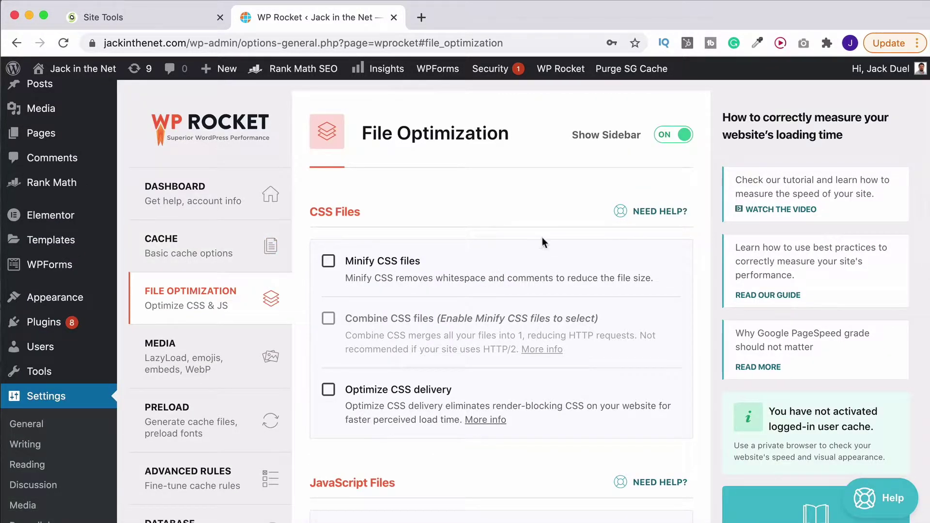
scroll(500, 376, down, 5)
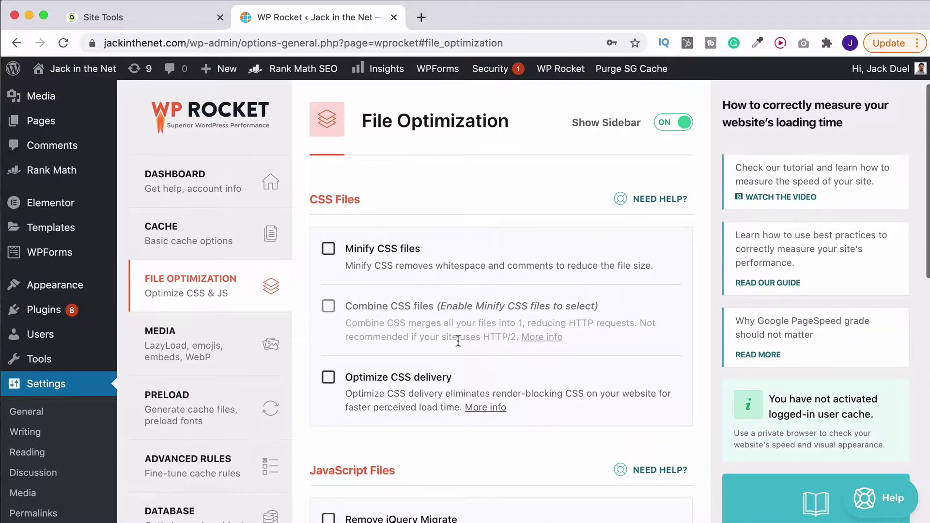
scroll(500, 371, down, 7)
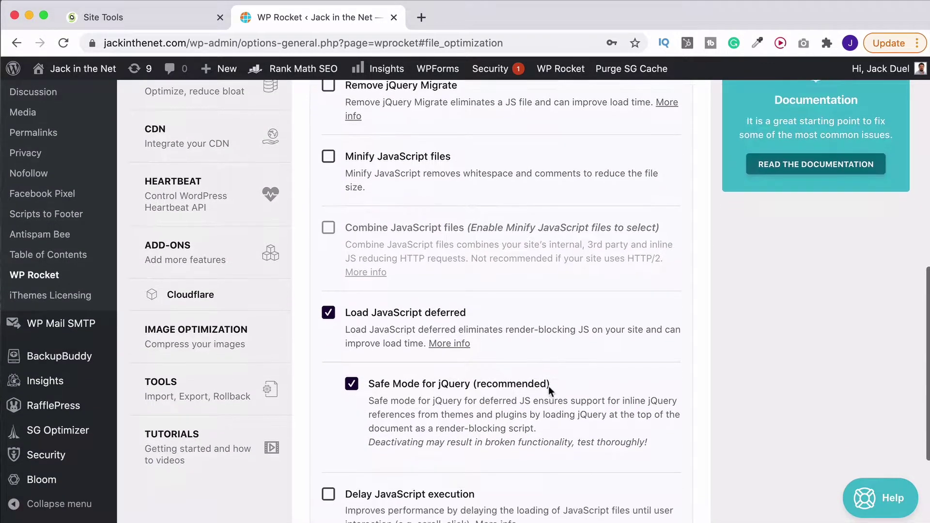
scroll(549, 386, up, 15)
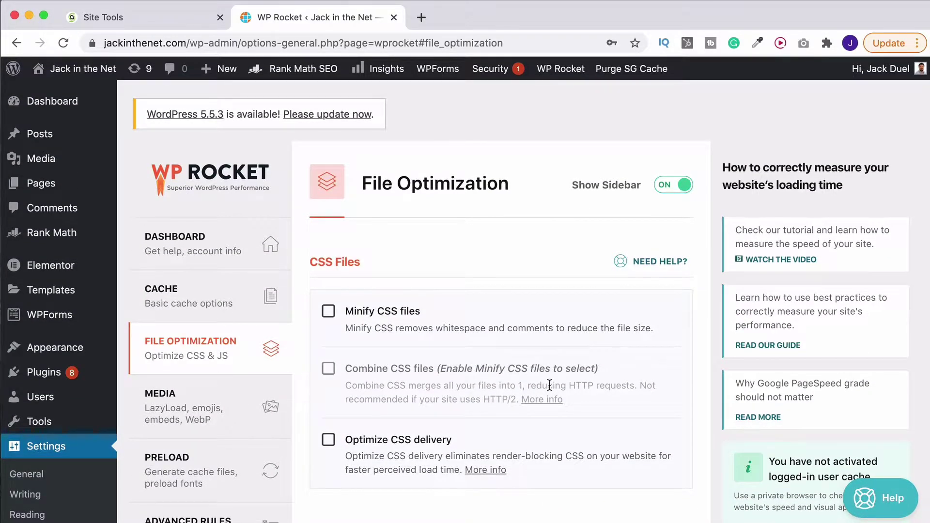
scroll(626, 306, down, 1)
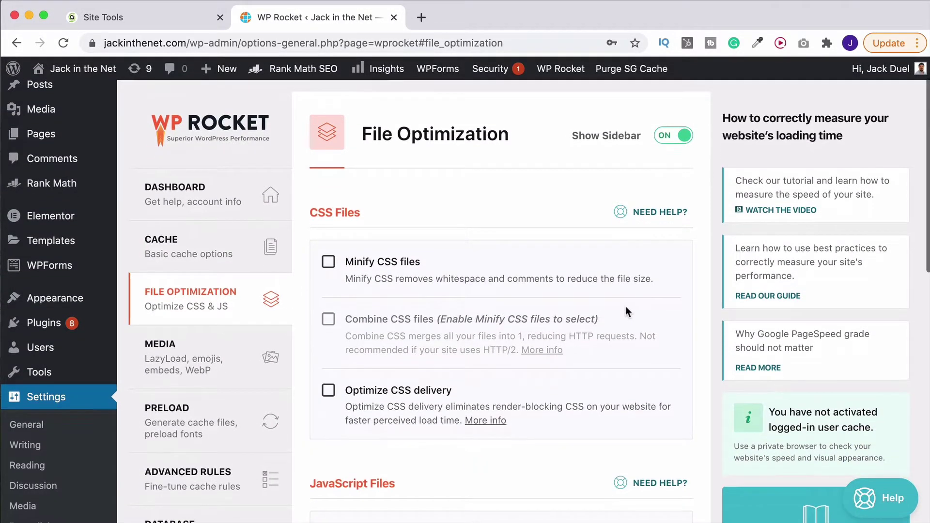
scroll(389, 307, down, 8)
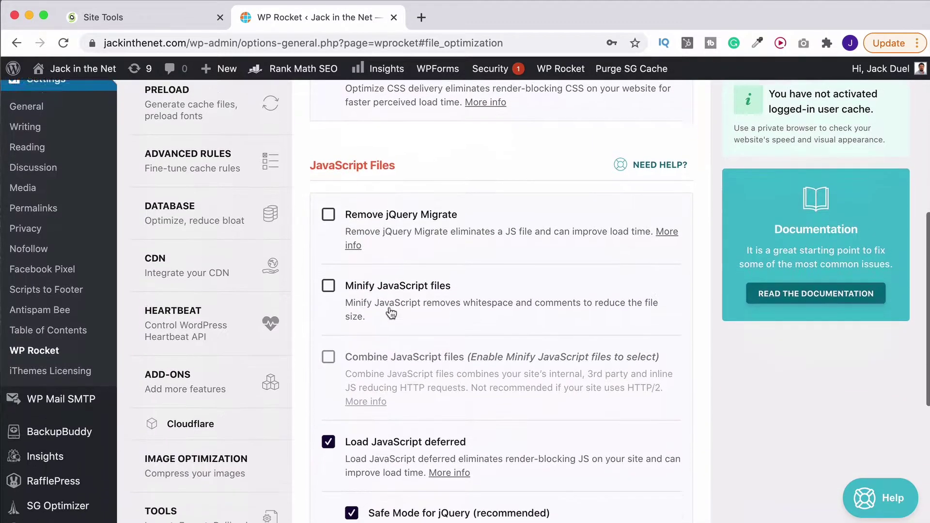
scroll(390, 306, down, 3)
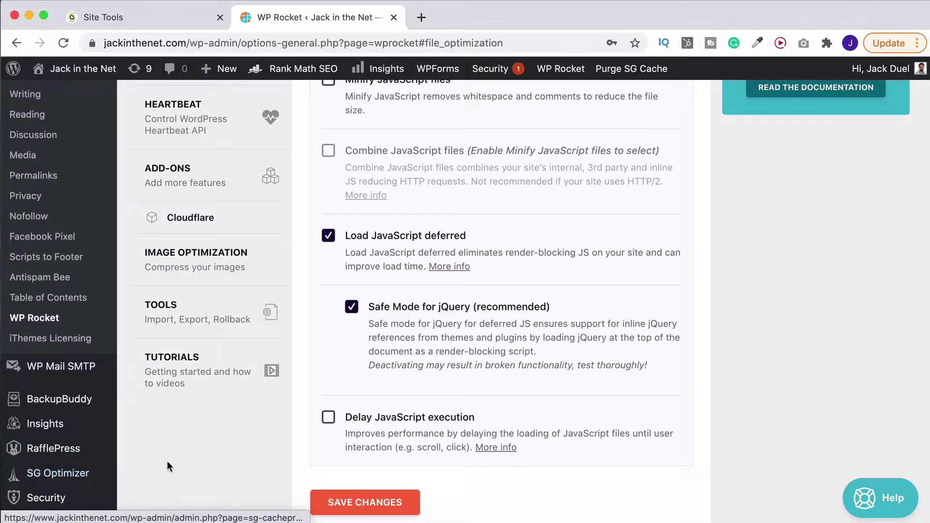
scroll(202, 464, up, 1)
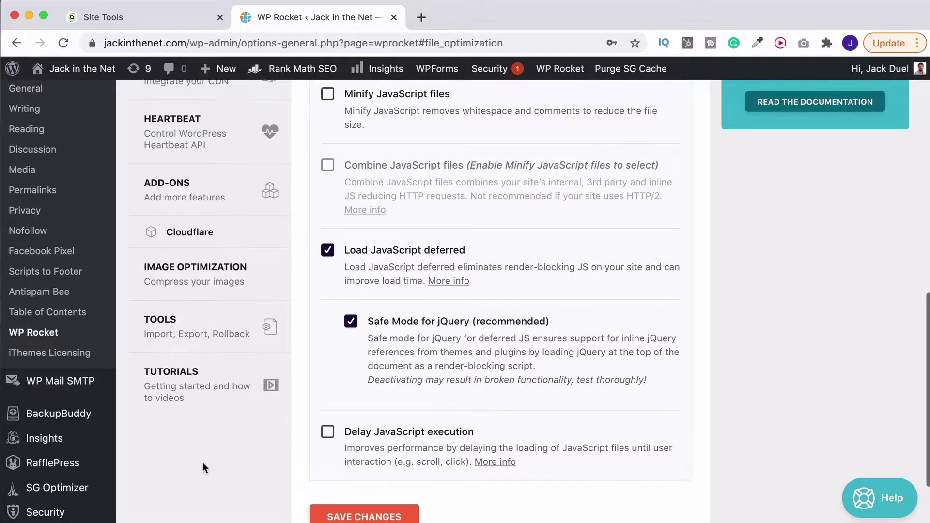
scroll(203, 464, down, 1)
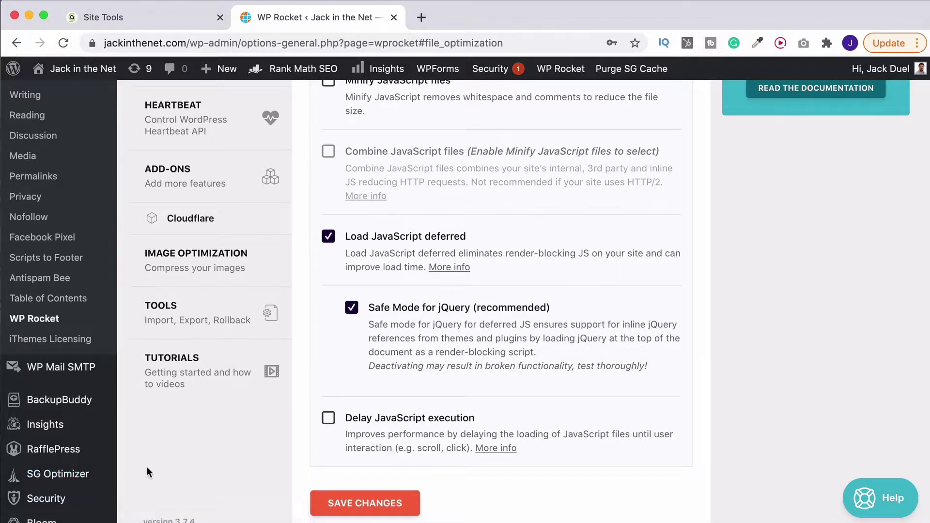
scroll(147, 472, up, 6)
scroll(244, 474, up, 6)
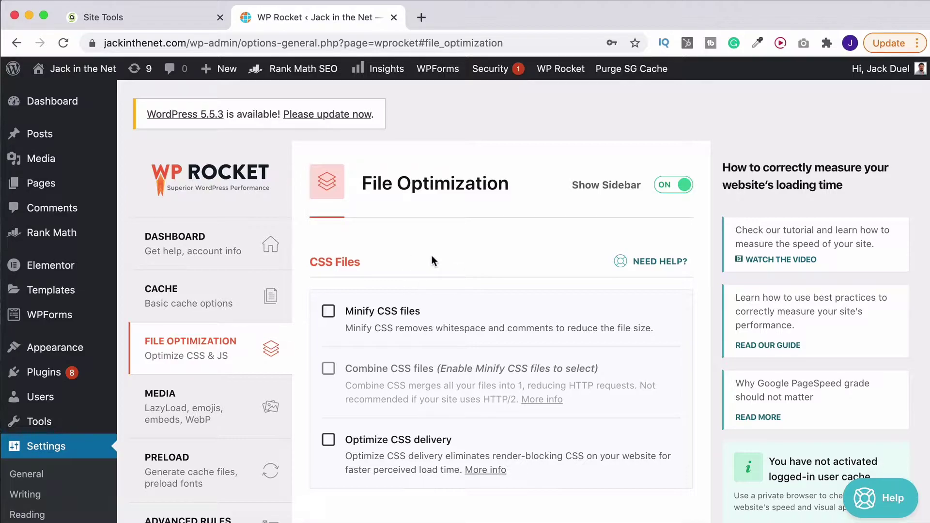
- Re-examine the minify, combine and CSS delivery options alongside the JavaScript minification and deferred loading options
scroll(431, 255, down, 2)
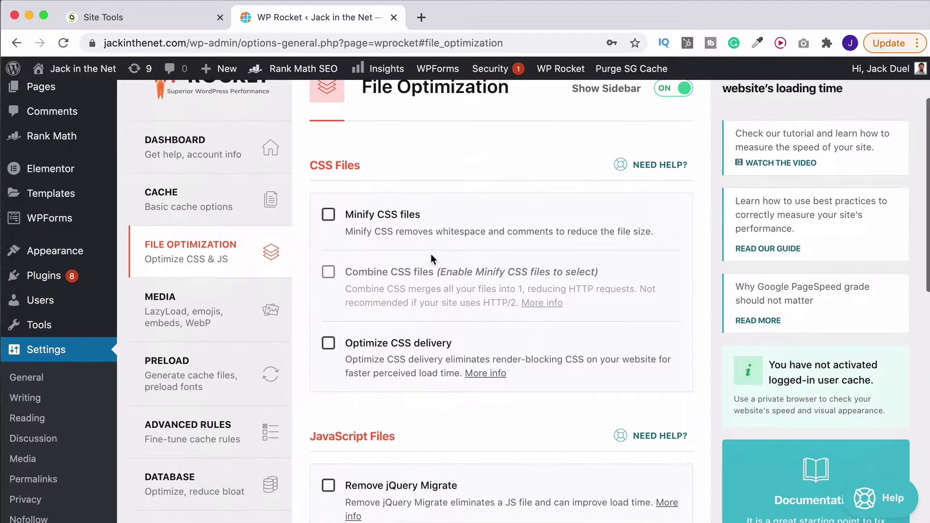
scroll(417, 224, down, 2)
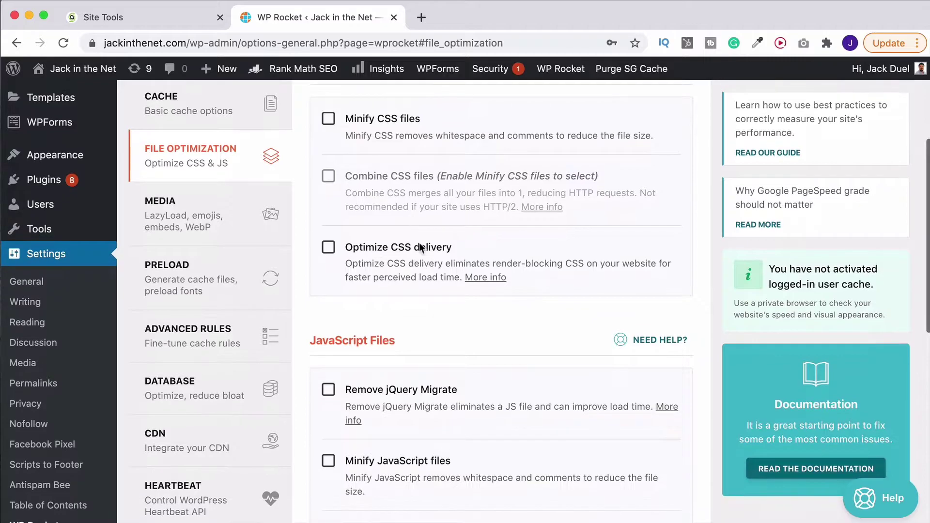
scroll(447, 278, up, 1)
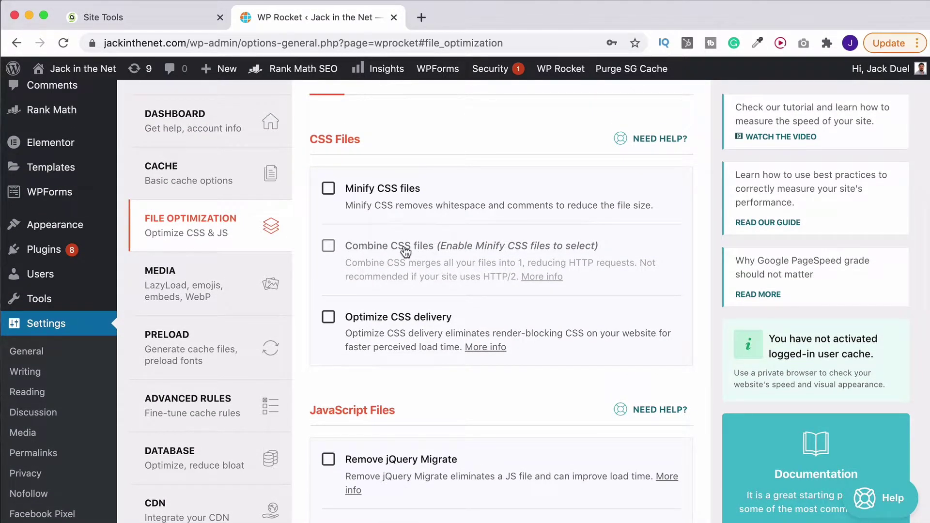
scroll(407, 249, down, 2)
scroll(415, 254, down, 5)
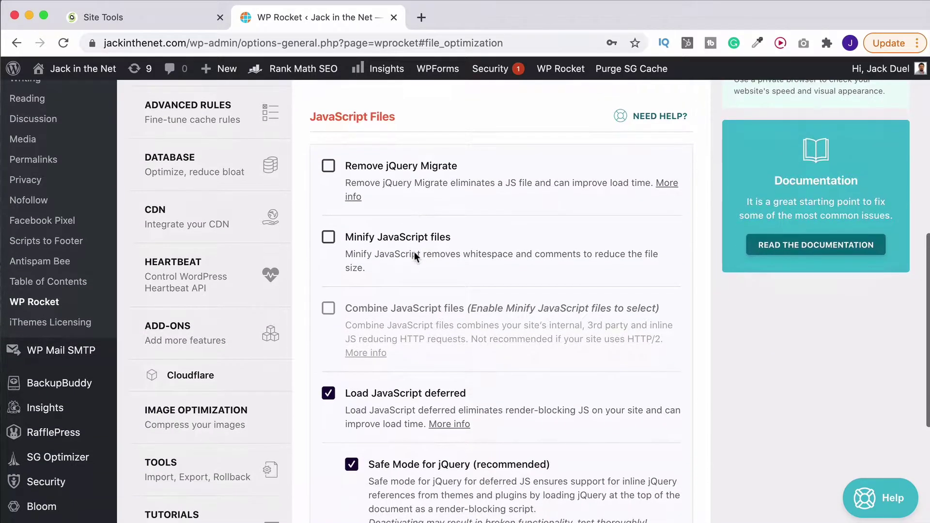
scroll(446, 316, up, 9)
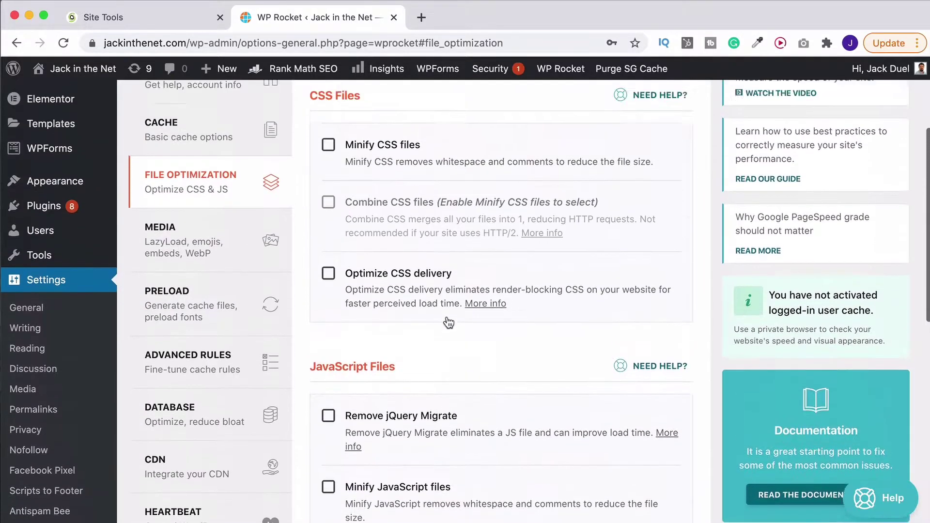
scroll(447, 316, up, 1)
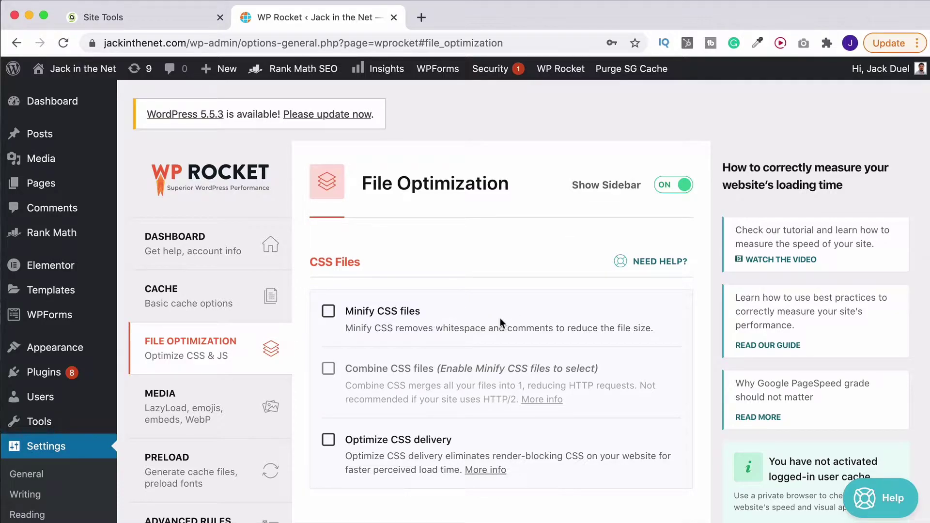
scroll(501, 318, down, 1)
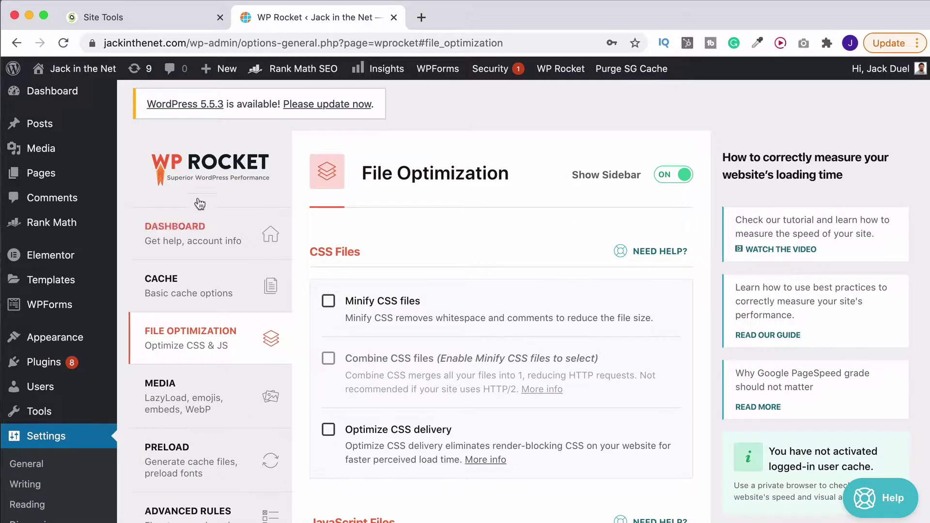
- Switch to SiteGround Site Tools and examine the security backups page, including the new backup form and existing backups
click(143, 16)
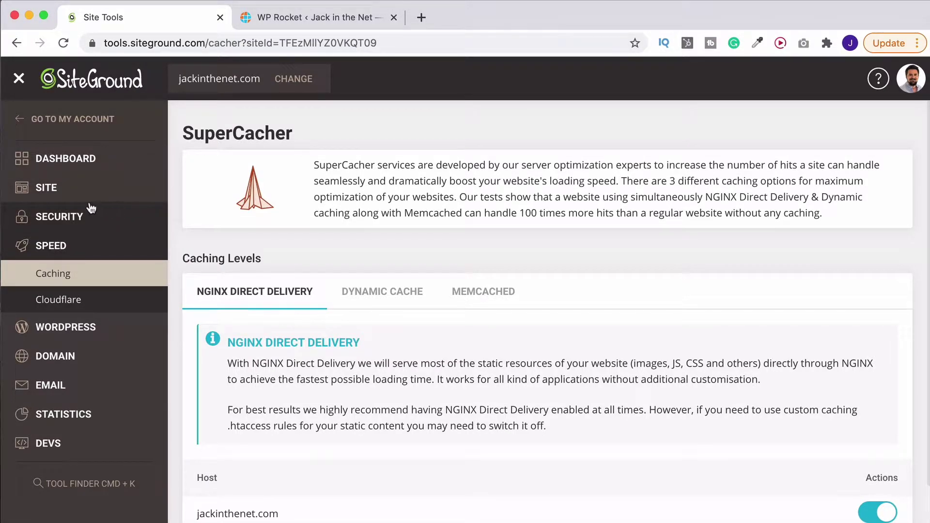
click(59, 218)
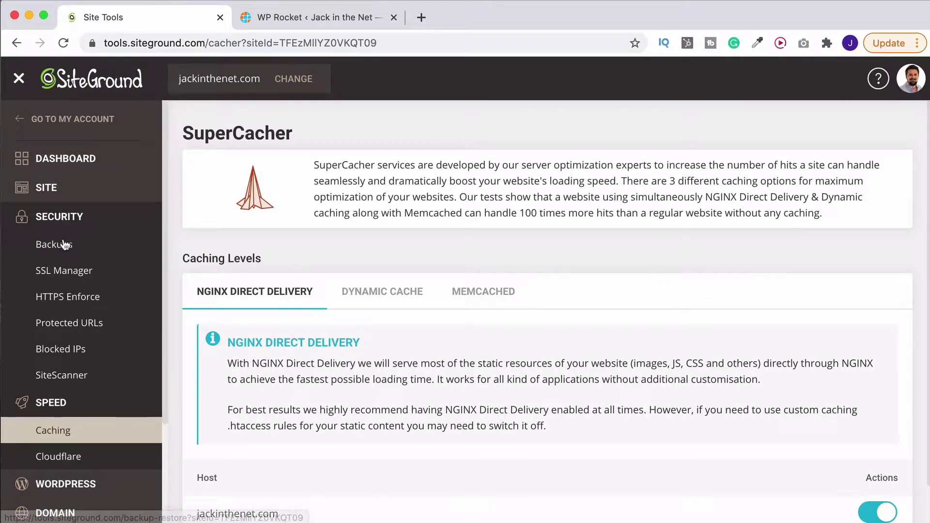
click(65, 244)
scroll(387, 257, down, 3)
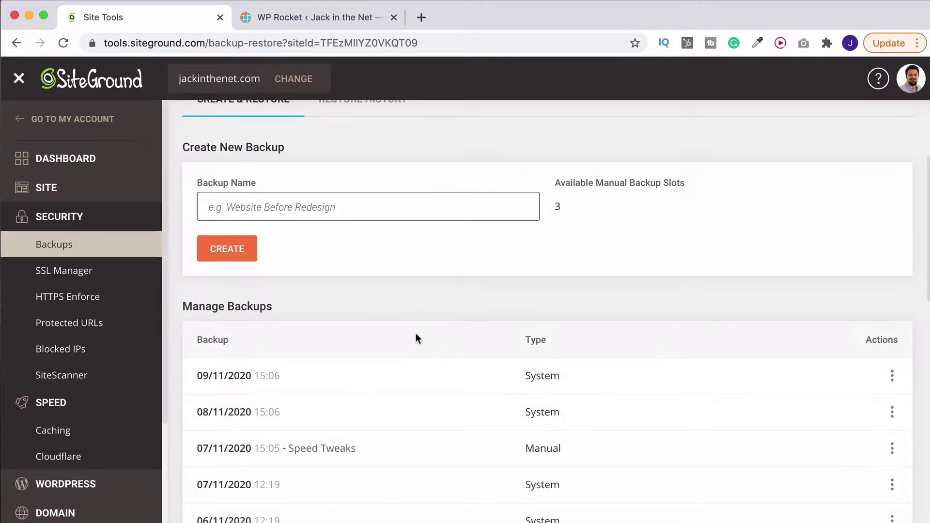
scroll(417, 337, up, 3)
click(230, 371)
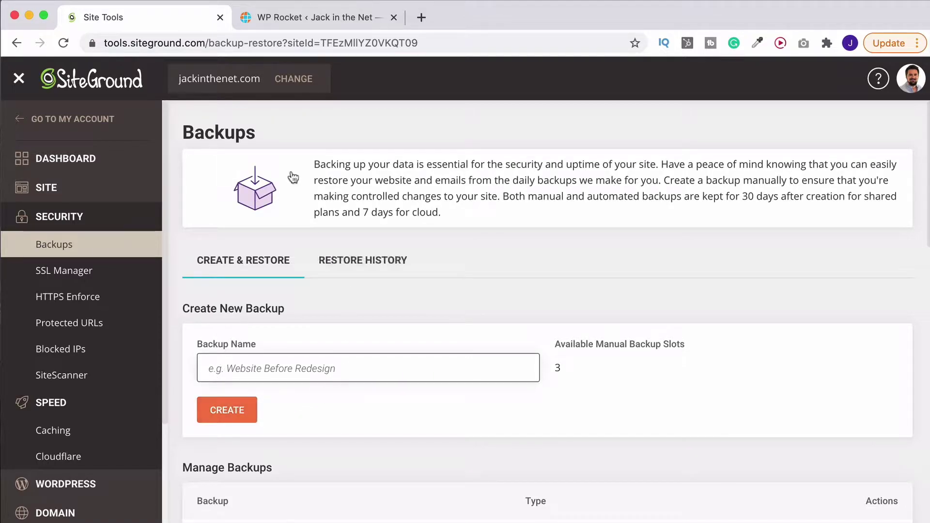
- Return to WP Rocket's File Optimization settings and review every CSS and JavaScript option, including Safe Mode for jQuery and delayed JavaScript execution
click(283, 16)
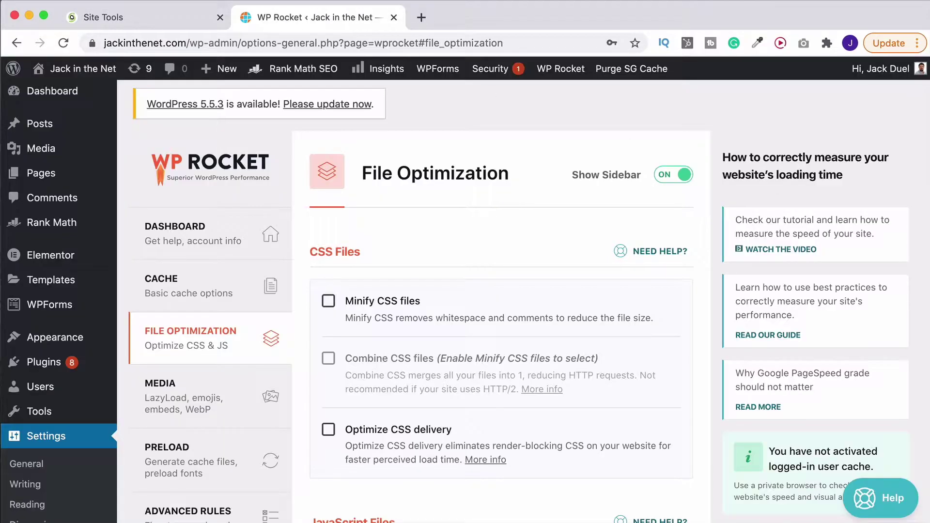
scroll(542, 266, down, 5)
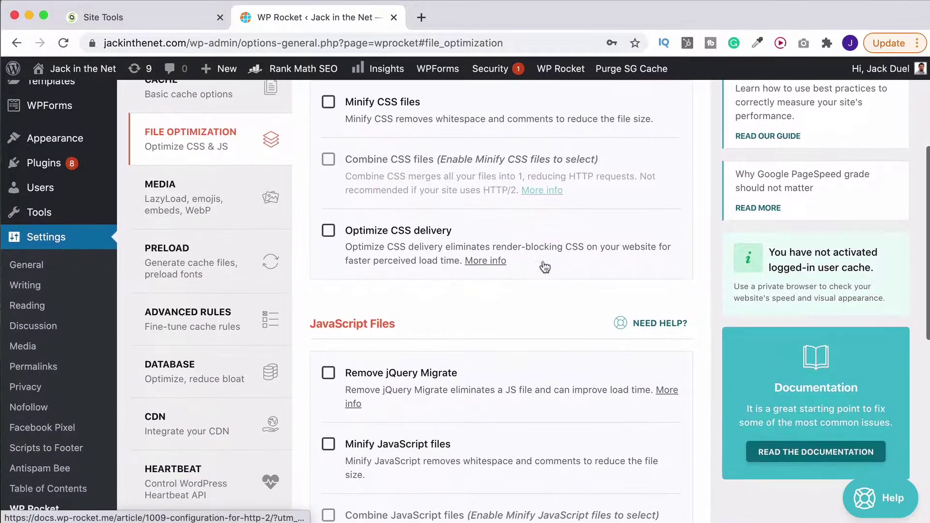
scroll(443, 150, down, 7)
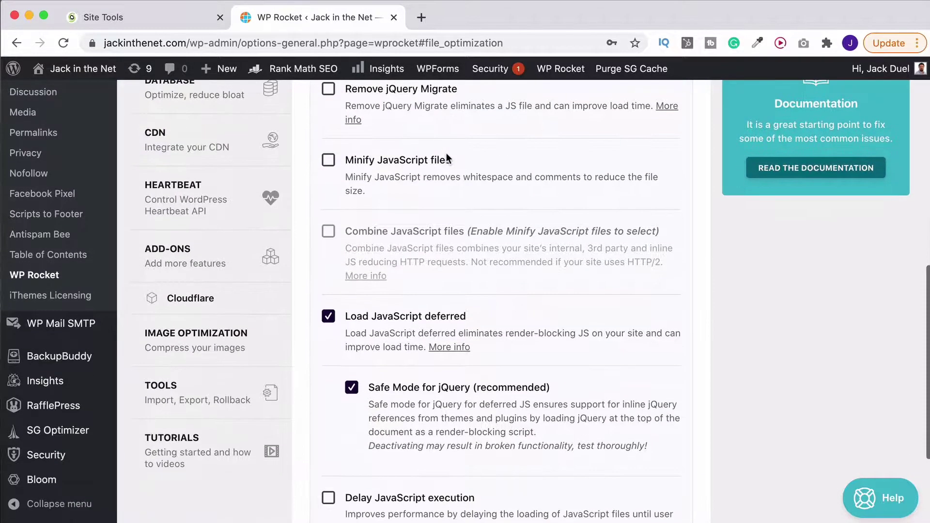
scroll(448, 159, down, 2)
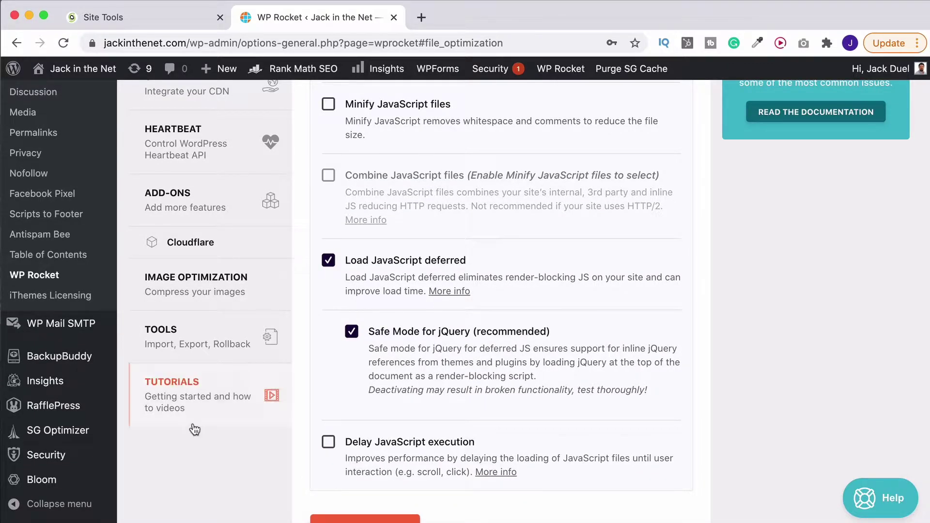
scroll(631, 383, up, 8)
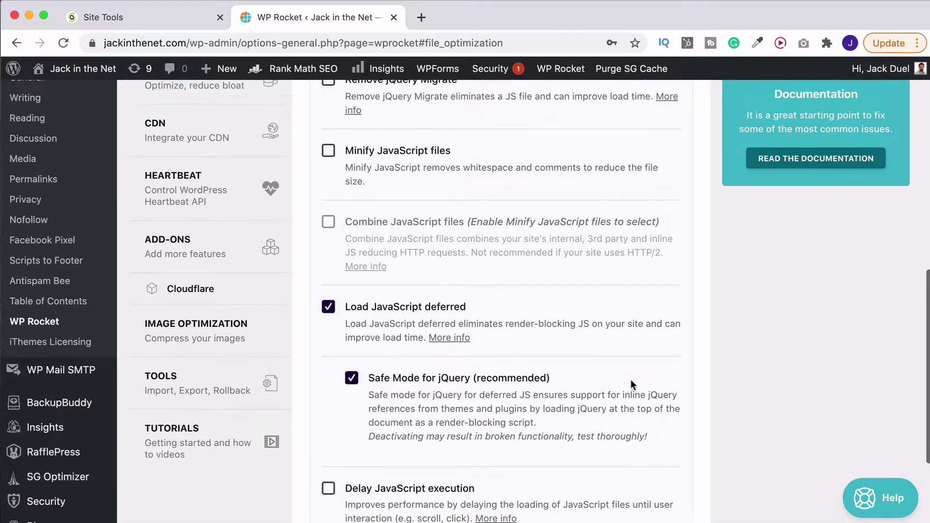
scroll(631, 380, up, 3)
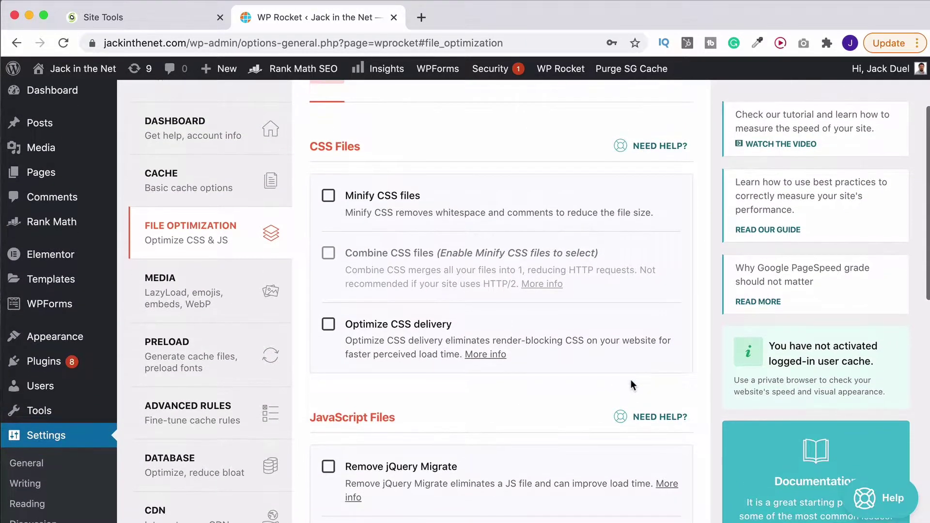
scroll(631, 379, up, 2)
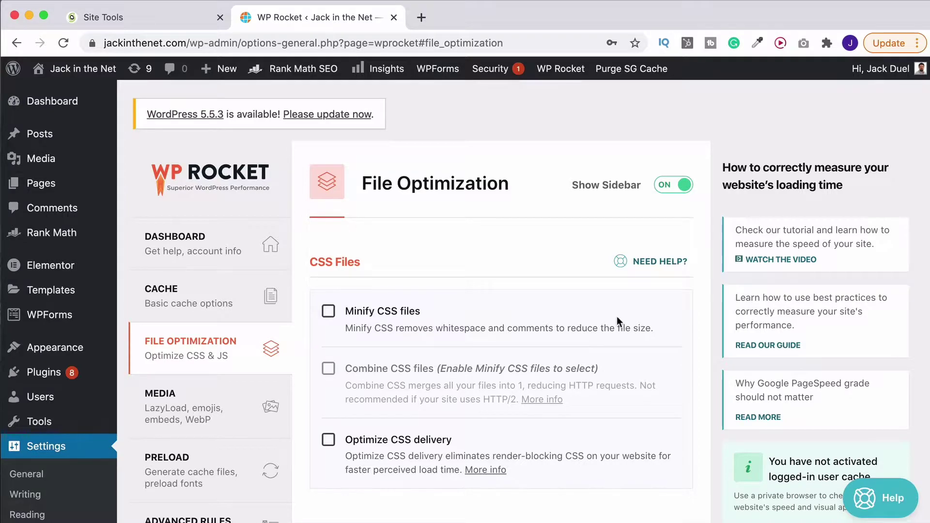
scroll(617, 315, down, 5)
scroll(618, 316, down, 8)
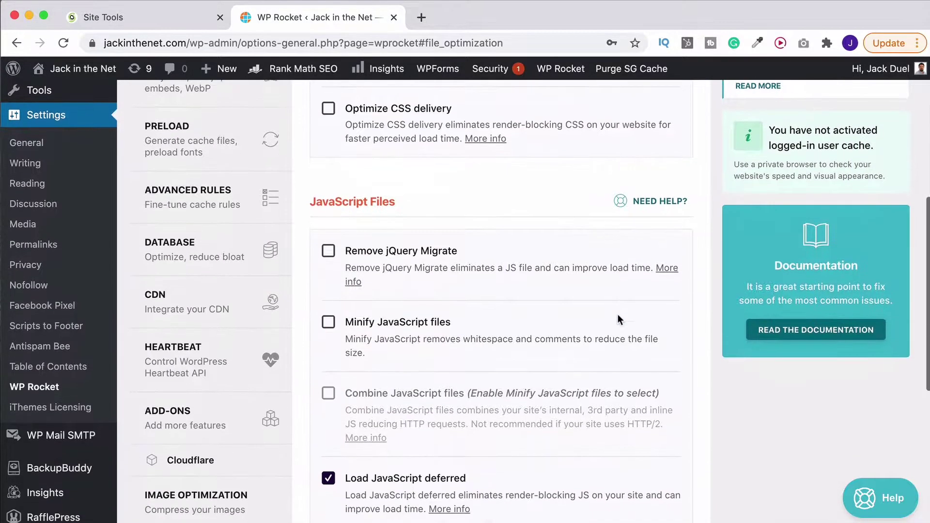
- Finish reviewing the JavaScript deferral and delay options, and look back over the CSS file options
scroll(618, 314, down, 2)
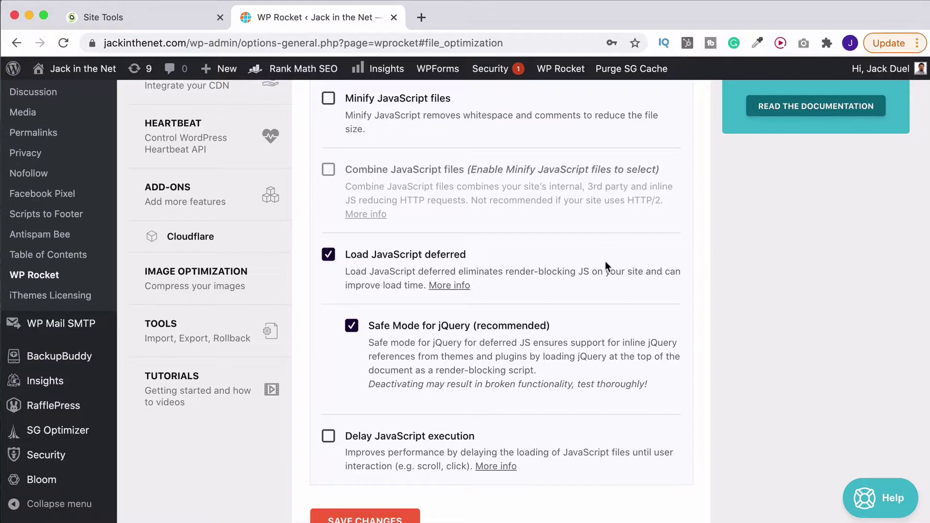
scroll(605, 262, up, 10)
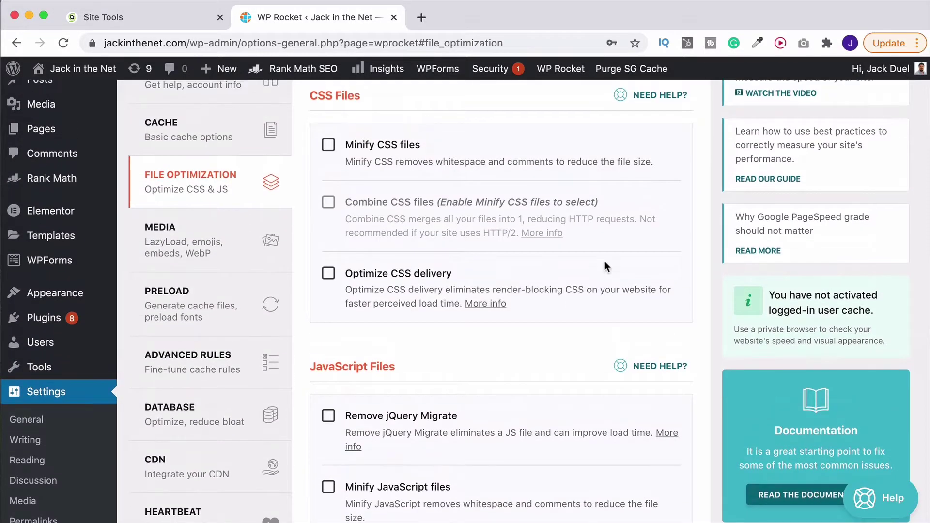
scroll(604, 260, up, 1)
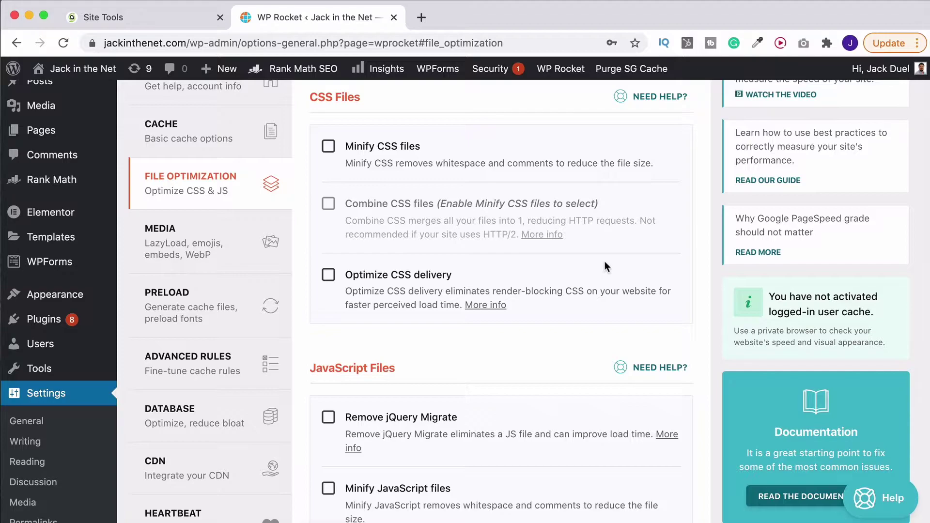
scroll(606, 261, up, 3)
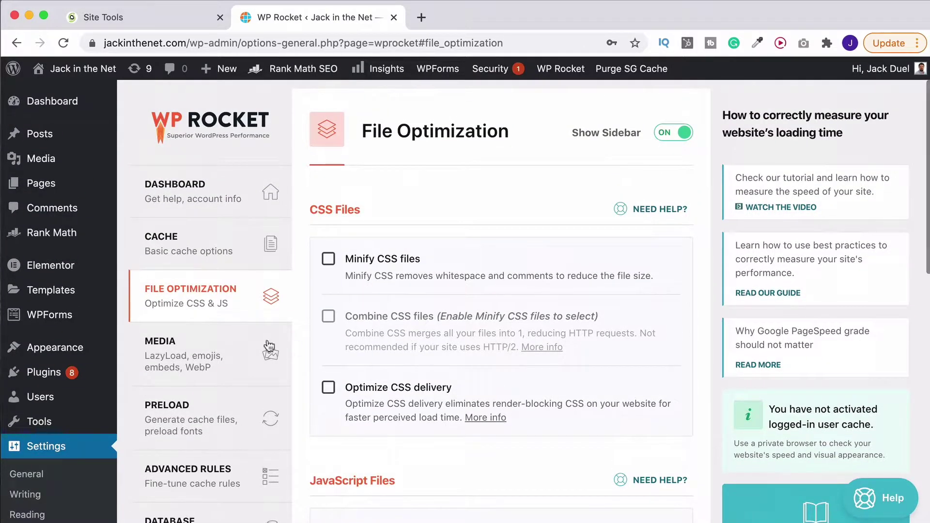
- Open the Media settings and review the LazyLoad, emoji, WordPress embeds and WebP compatibility options
click(171, 340)
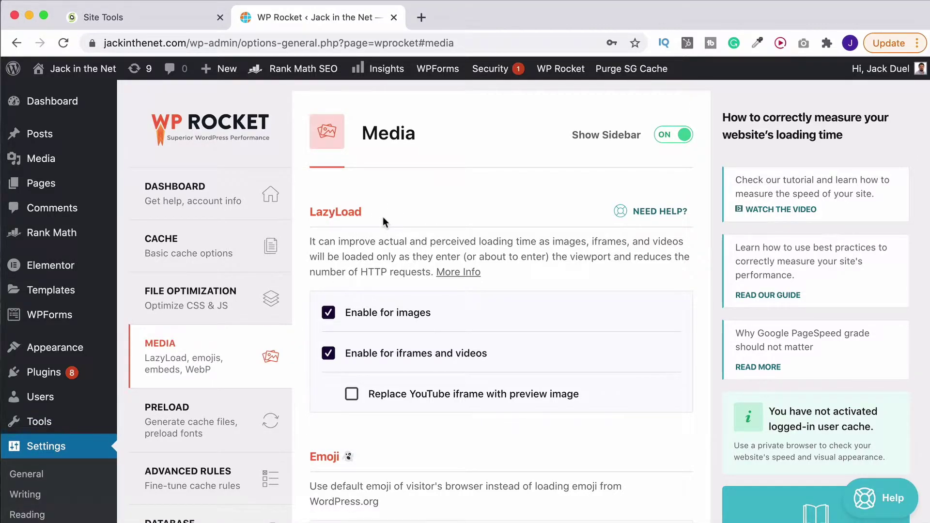
scroll(382, 217, down, 2)
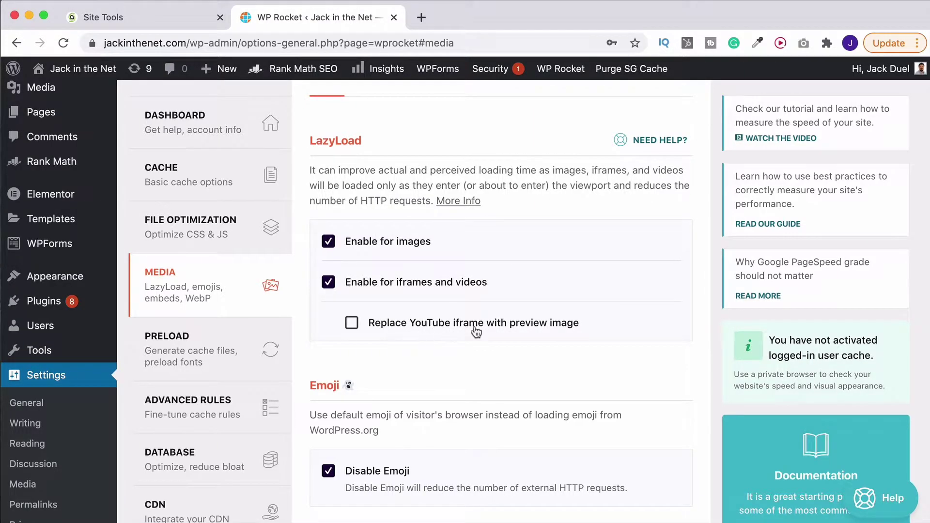
scroll(484, 326, down, 1)
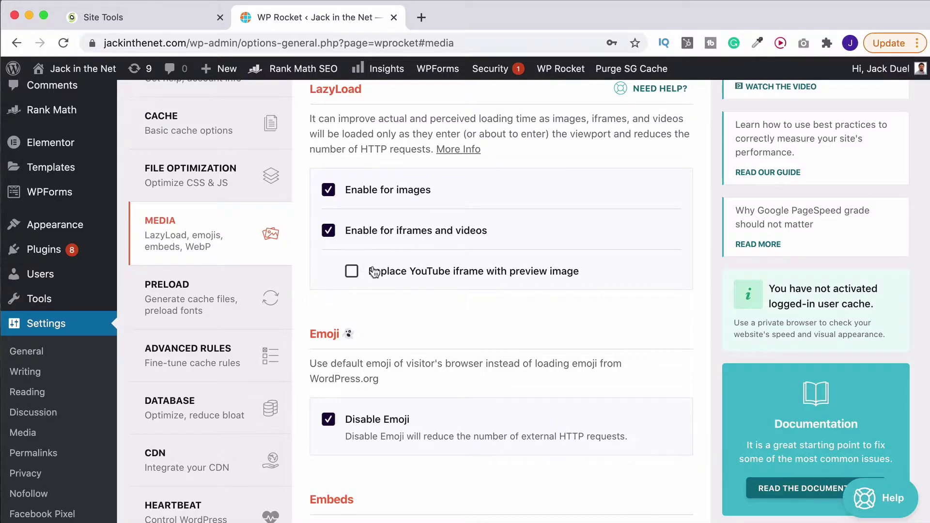
scroll(408, 274, down, 5)
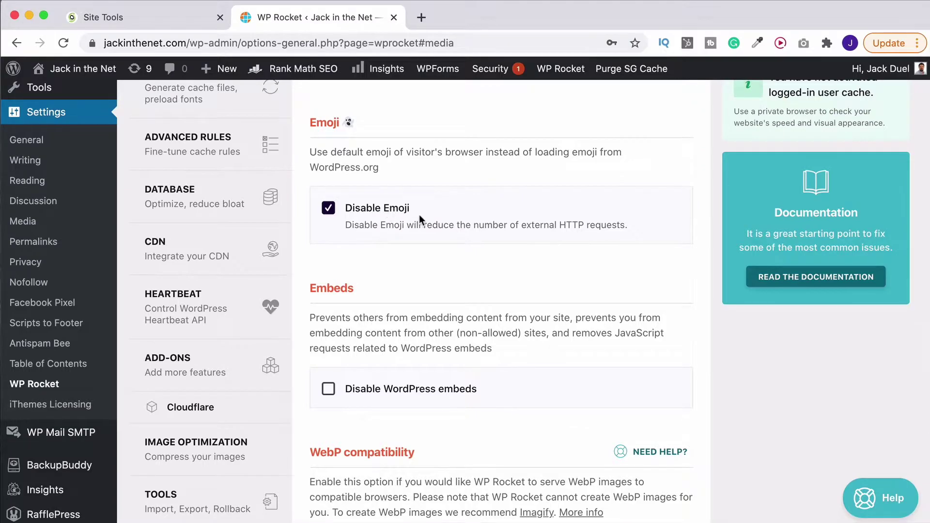
scroll(417, 213, down, 1)
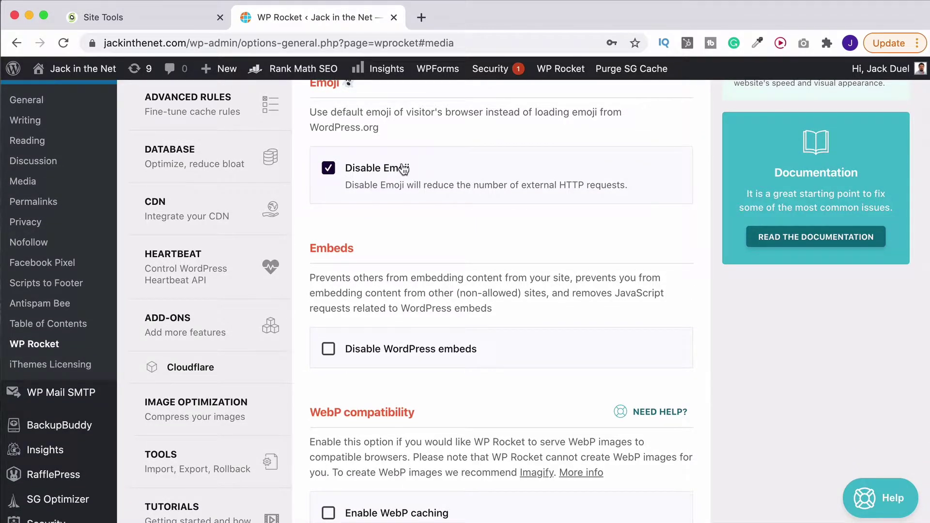
scroll(421, 191, down, 1)
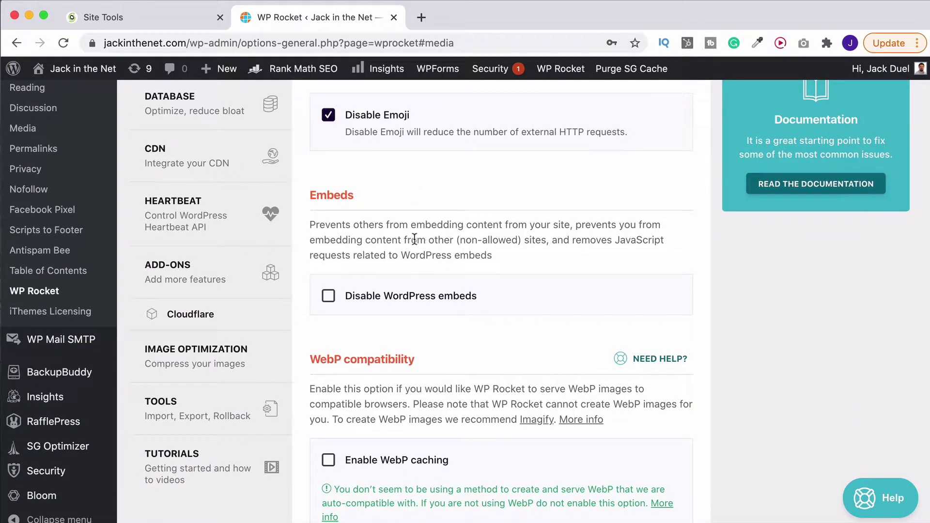
scroll(436, 228, down, 1)
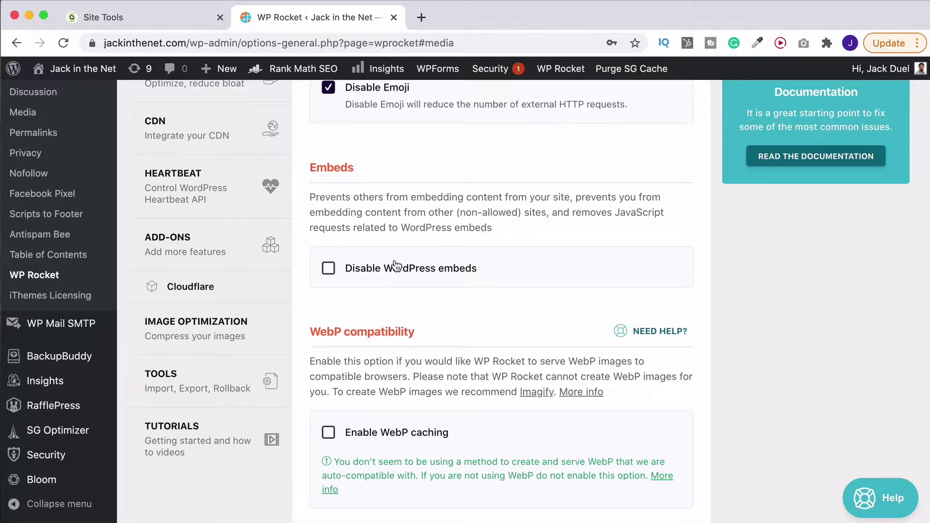
scroll(388, 267, down, 3)
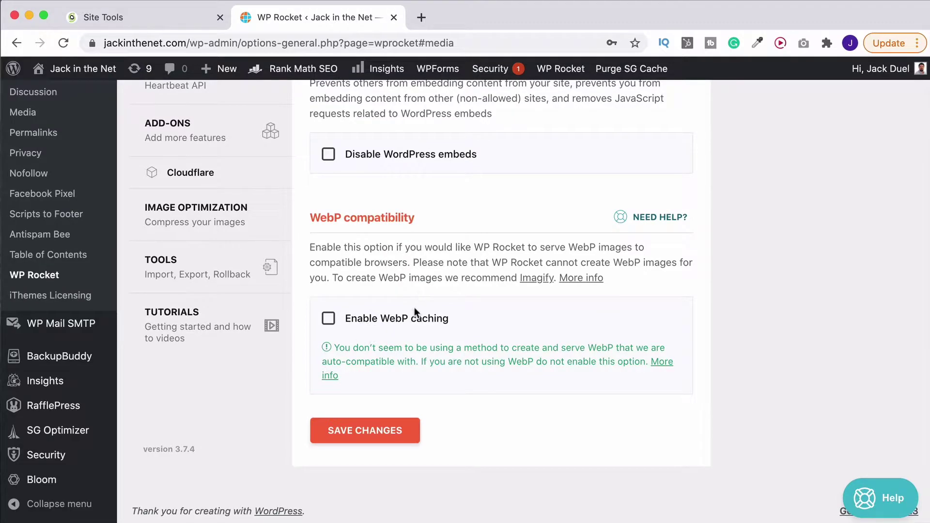
- Open SG Optimizer and examine its front end and media optimization settings, including WebP copies and Lazy Load Media
click(73, 439)
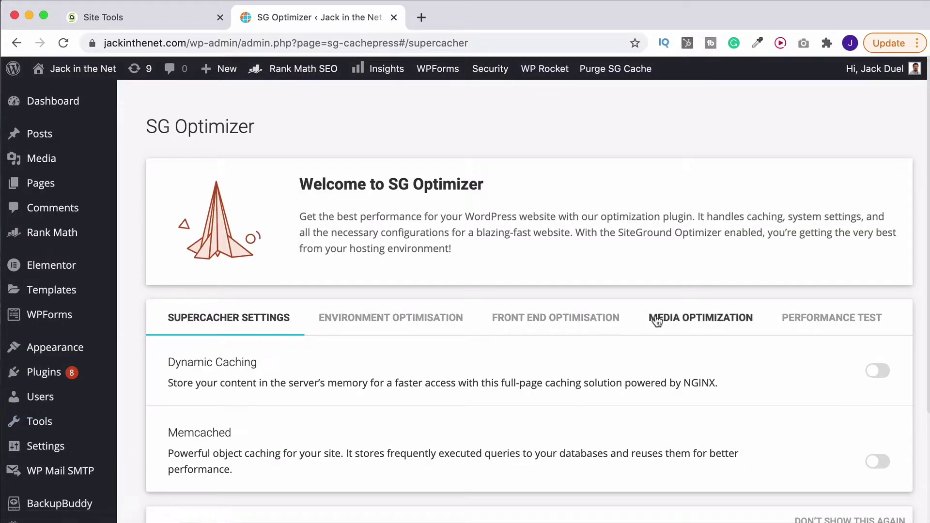
click(533, 321)
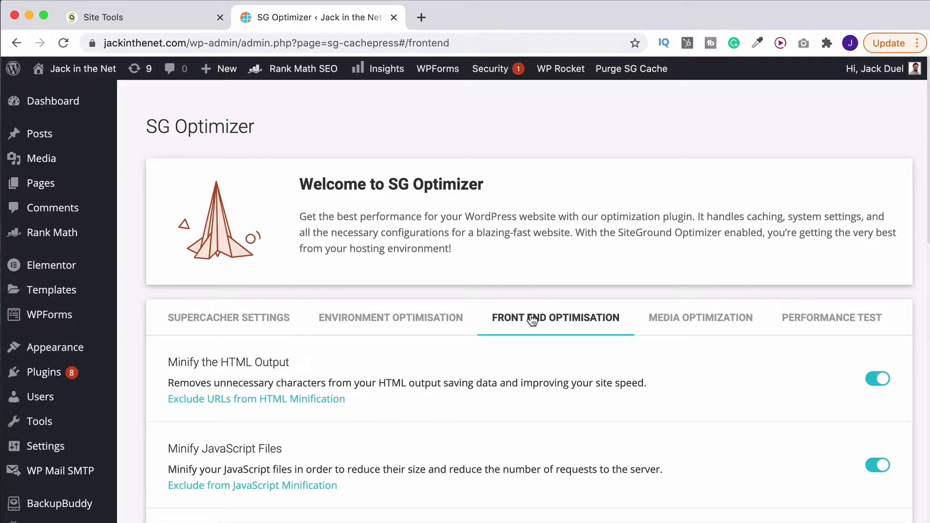
scroll(532, 320, down, 3)
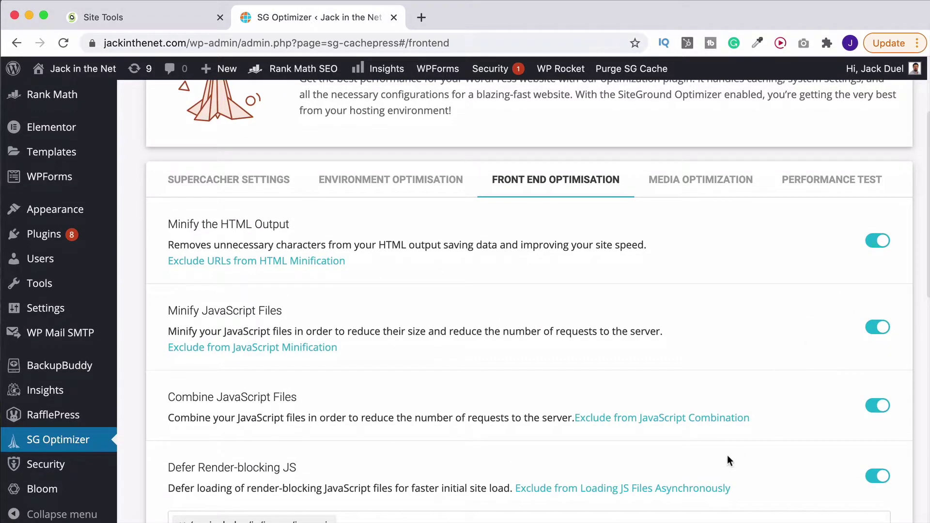
scroll(725, 449, up, 2)
click(678, 253)
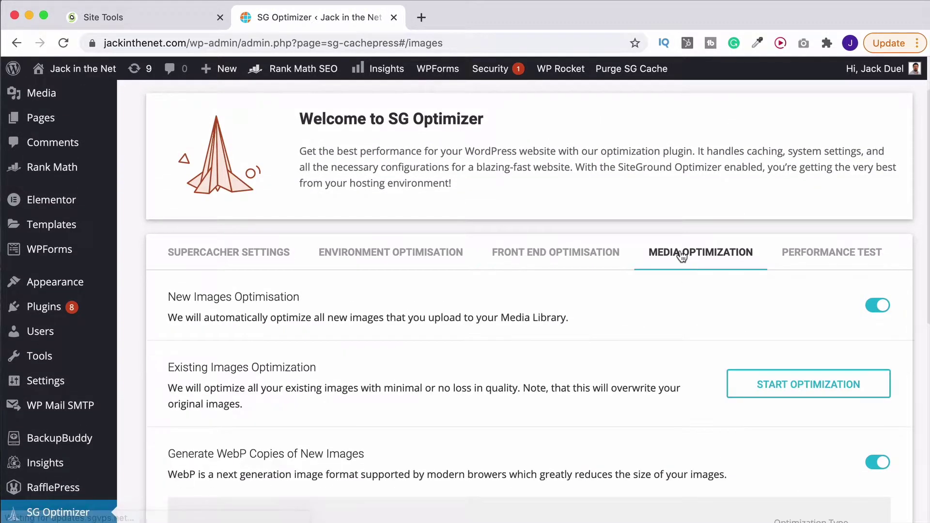
scroll(687, 339, down, 5)
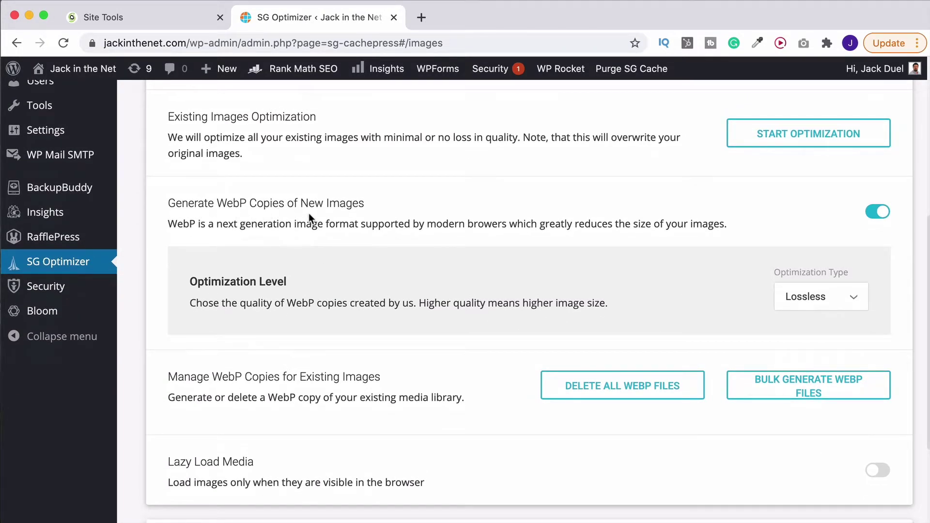
scroll(664, 344, down, 1)
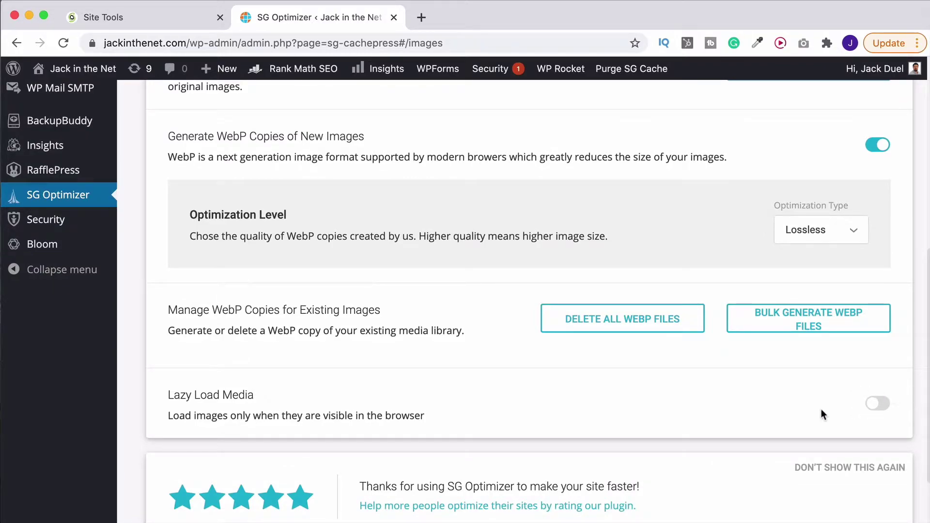
scroll(846, 403, up, 5)
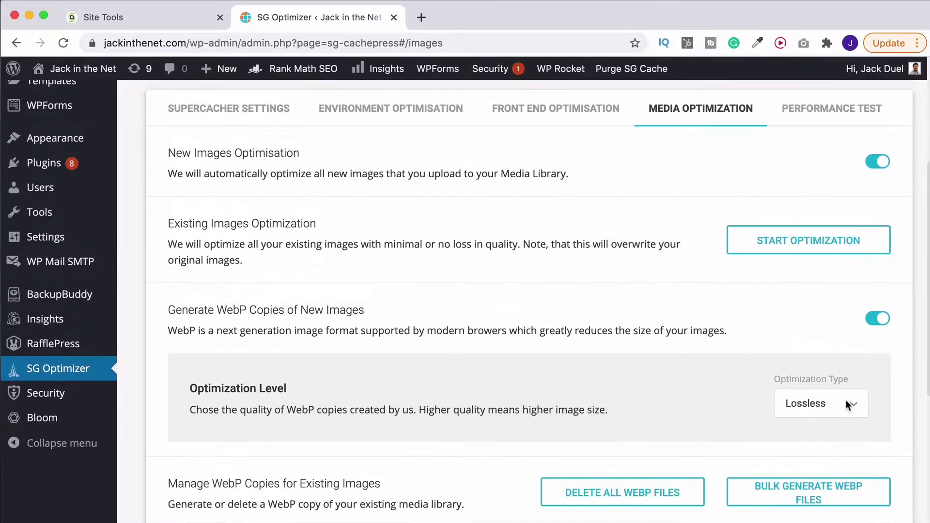
- Return to WP Rocket's Media settings and look over the LazyLoad, emoji and embeds options again
mouse_move(59, 350)
click(148, 462)
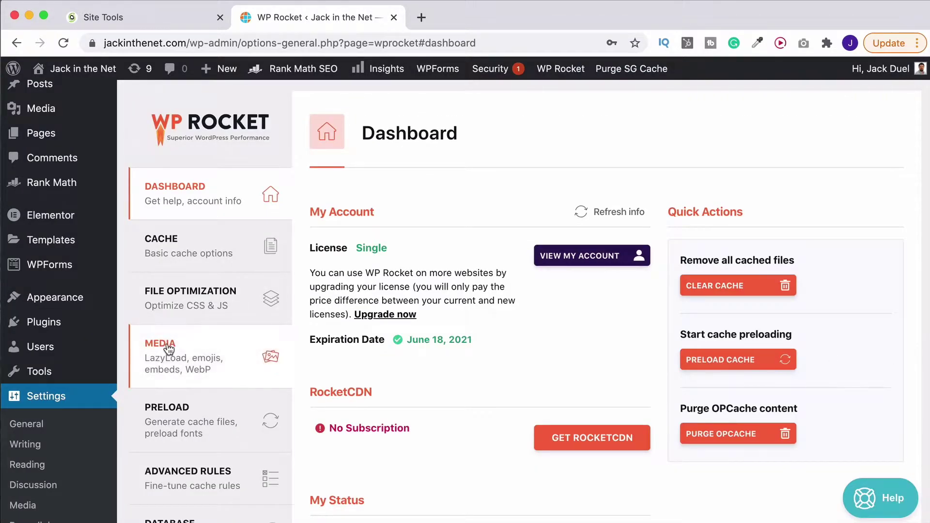
click(222, 340)
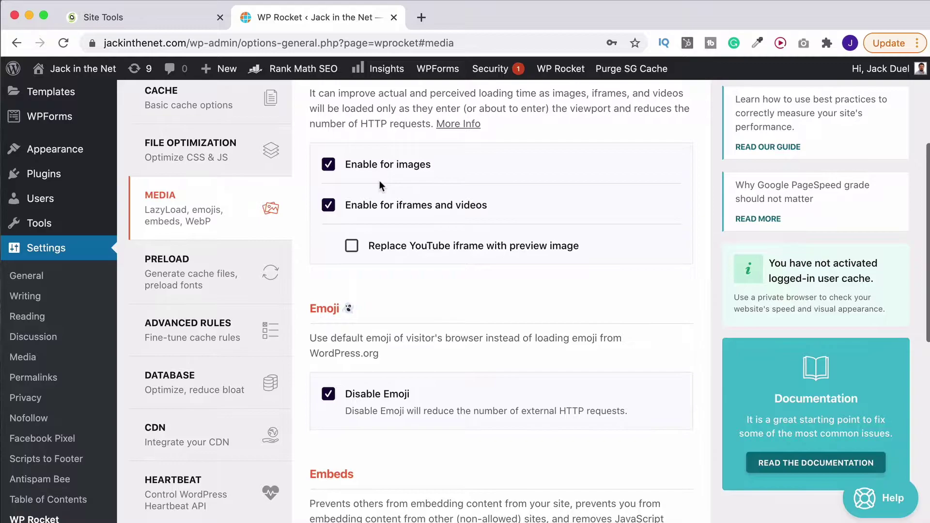
scroll(379, 180, down, 5)
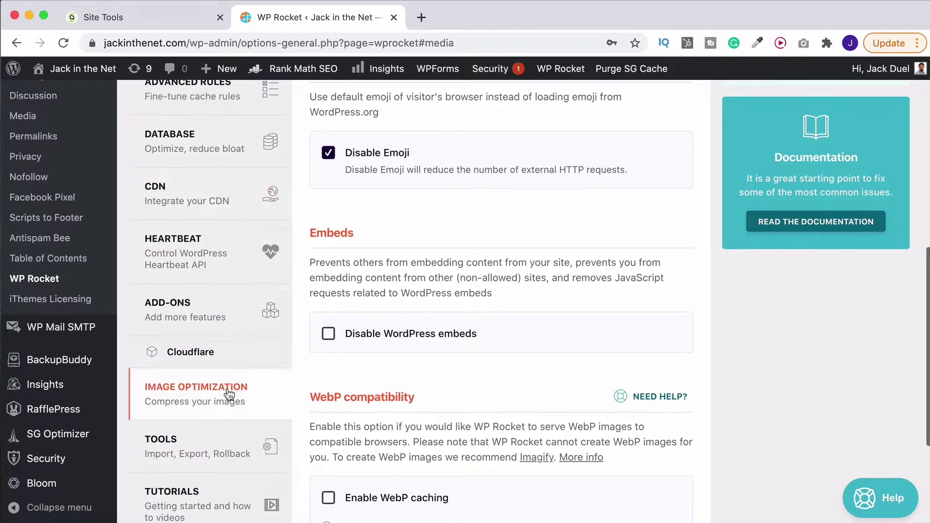
- Open the Image Optimization section and look over the information about Imagify
click(233, 398)
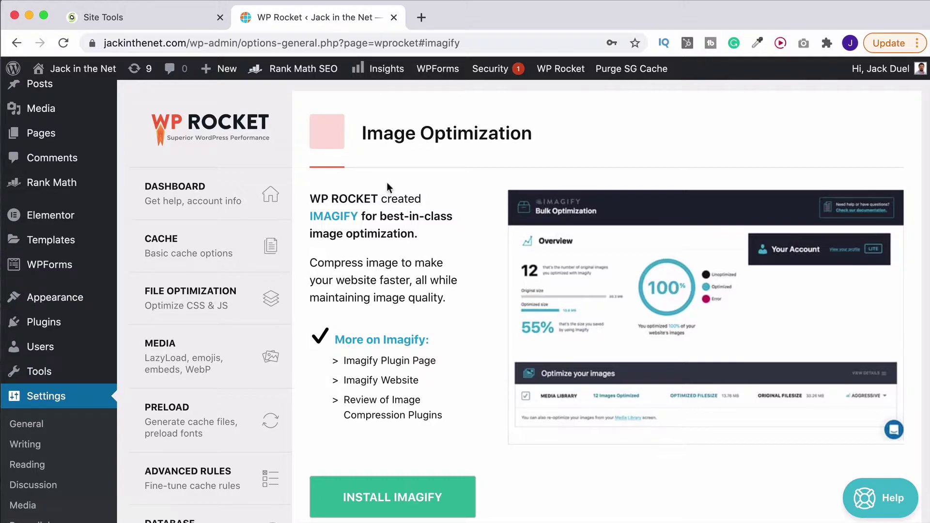
scroll(411, 237, down, 3)
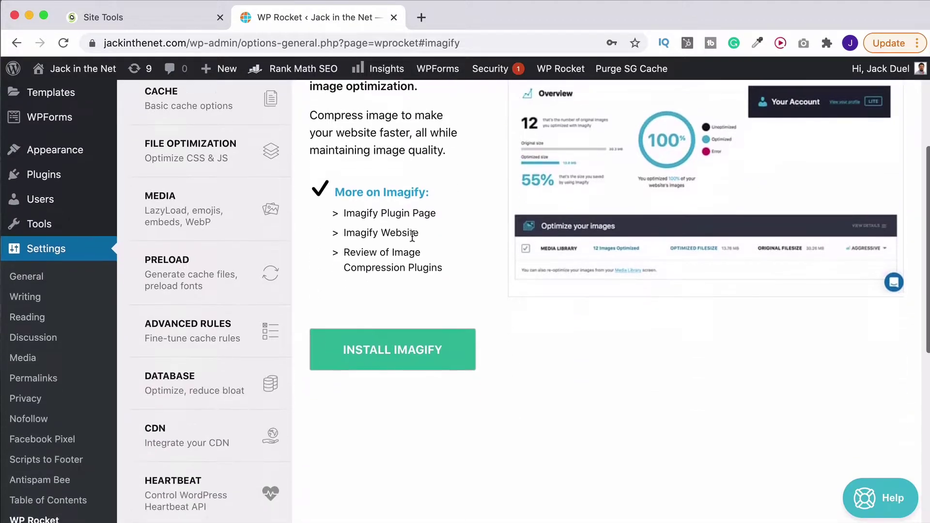
scroll(412, 235, up, 5)
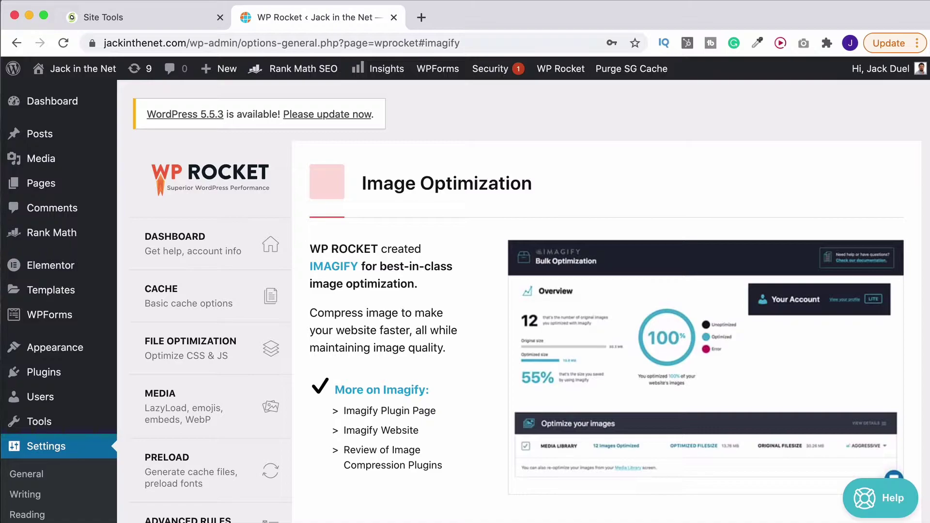
- Open the Preload settings and review the cache preloading, link preloading, DNS prefetch and font preloading options
scroll(441, 485, down, 2)
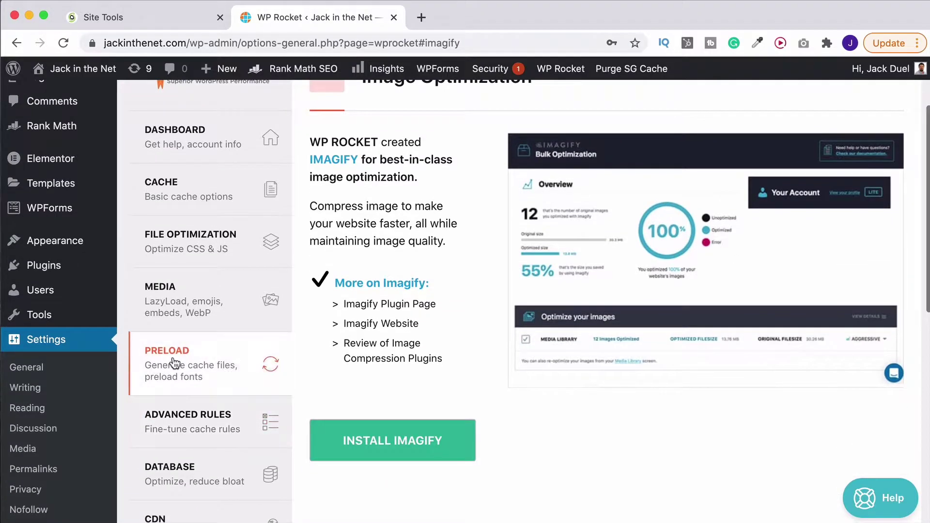
click(198, 369)
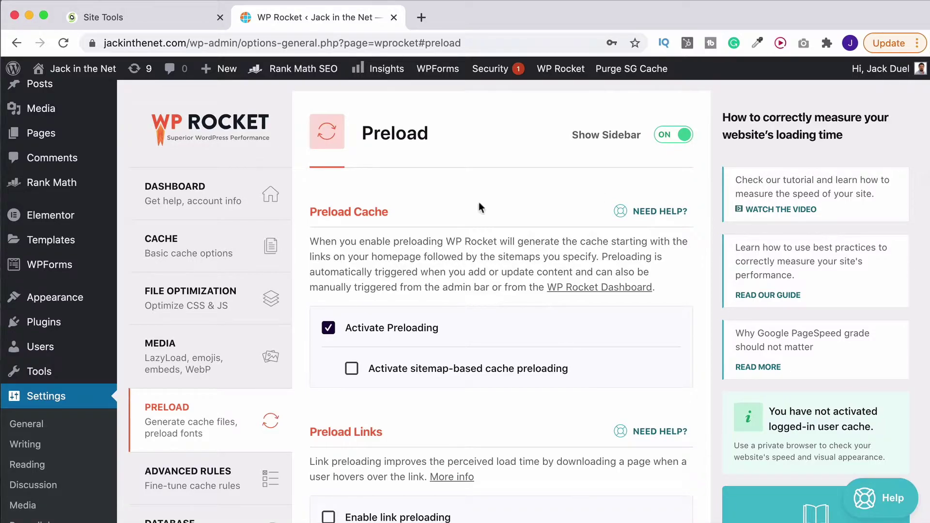
scroll(472, 247, down, 2)
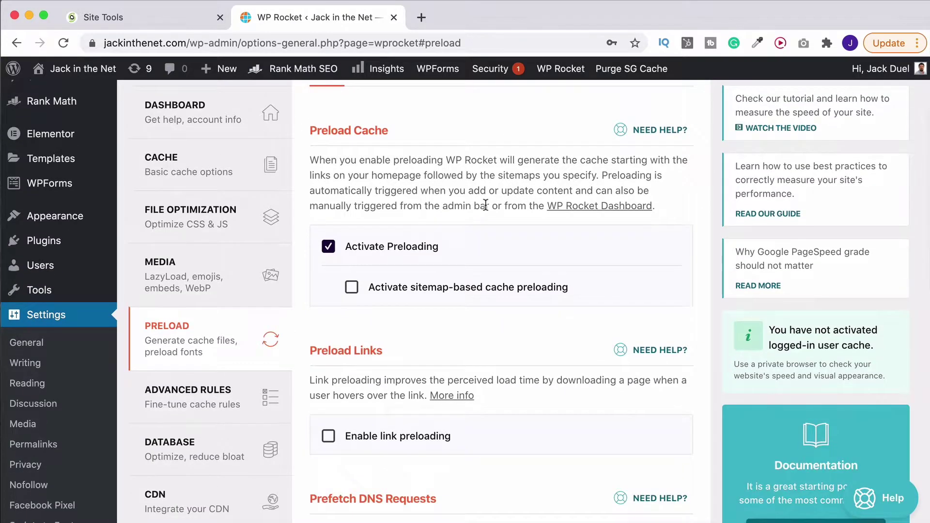
scroll(487, 210, down, 1)
scroll(487, 209, down, 1)
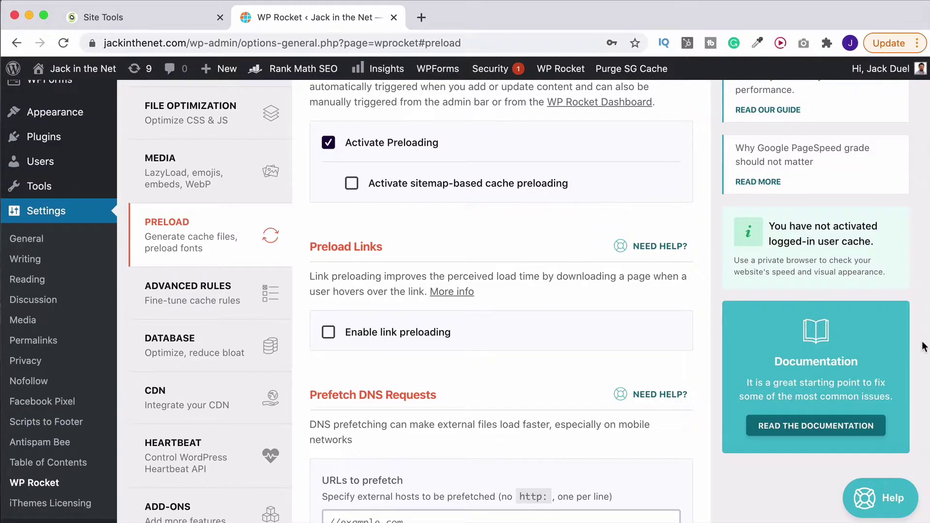
scroll(563, 322, down, 4)
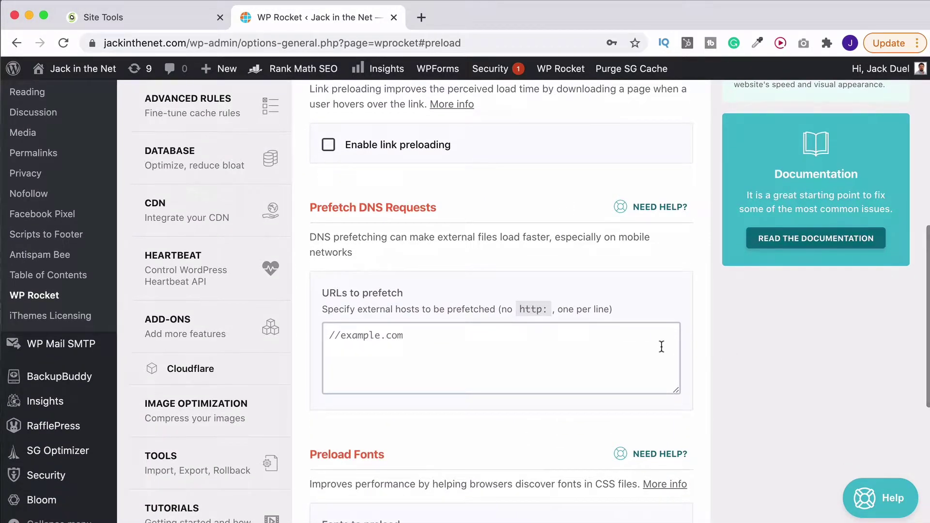
scroll(681, 358, down, 4)
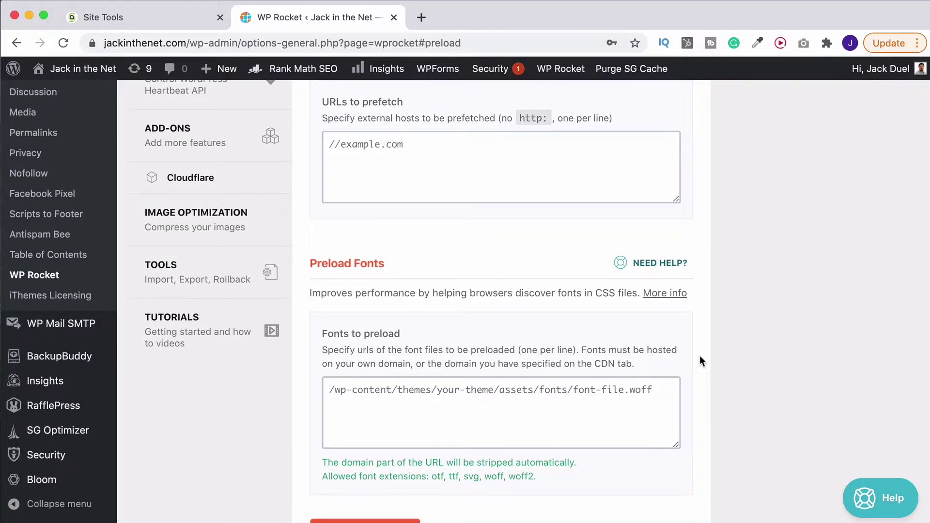
scroll(691, 349, down, 2)
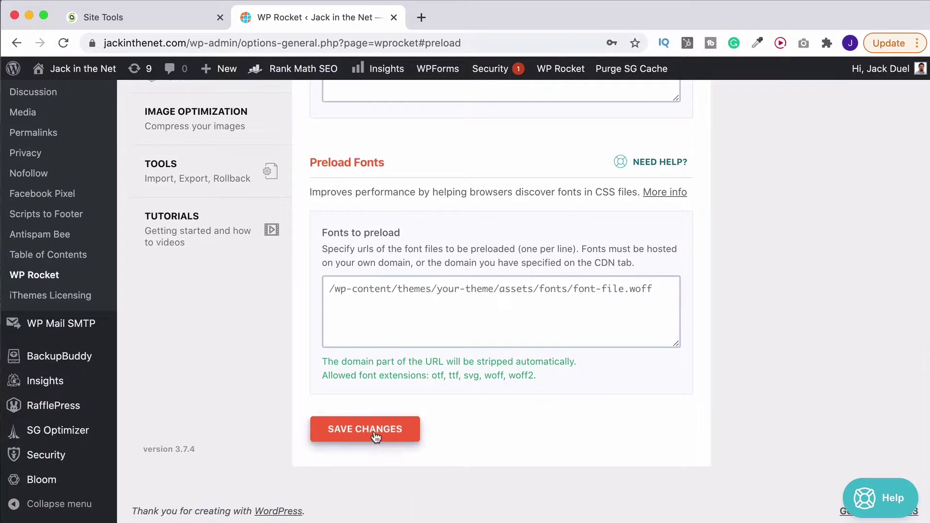
click(334, 437)
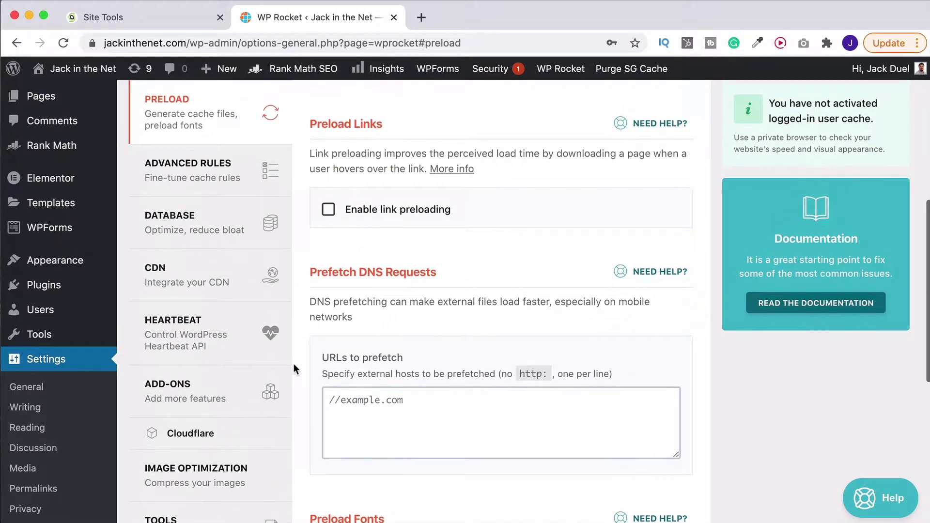
- Open the Advanced Rules settings and review the never-cache URL, cookie and user agent fields, purge URLs and cache query strings
click(215, 170)
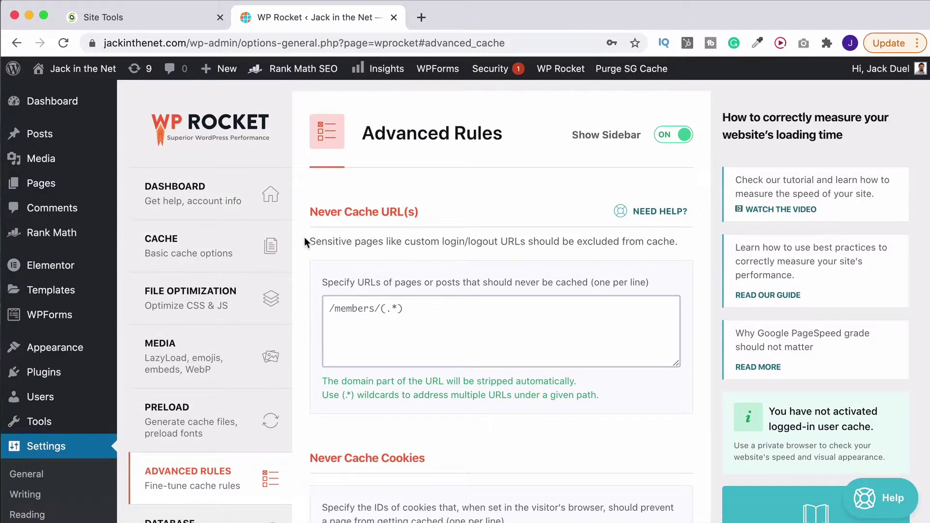
scroll(305, 239, down, 5)
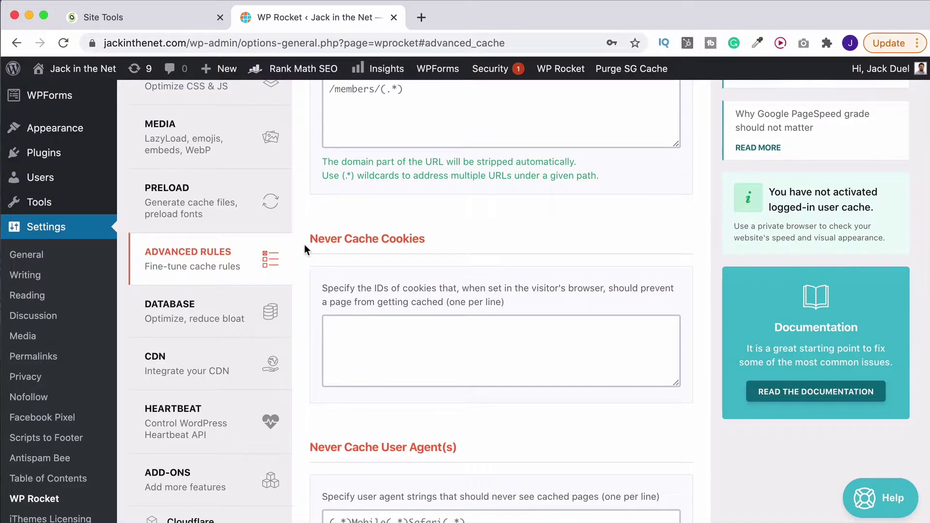
scroll(304, 249, down, 7)
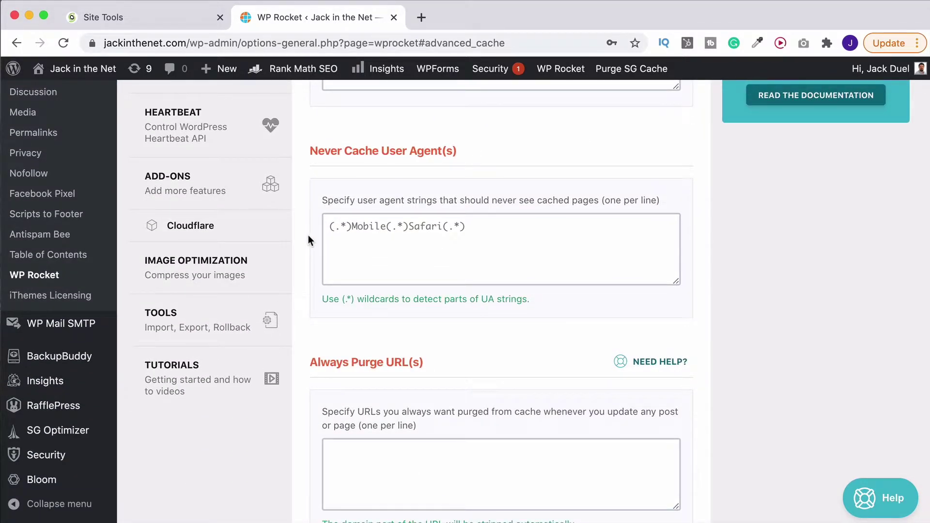
scroll(306, 235, down, 4)
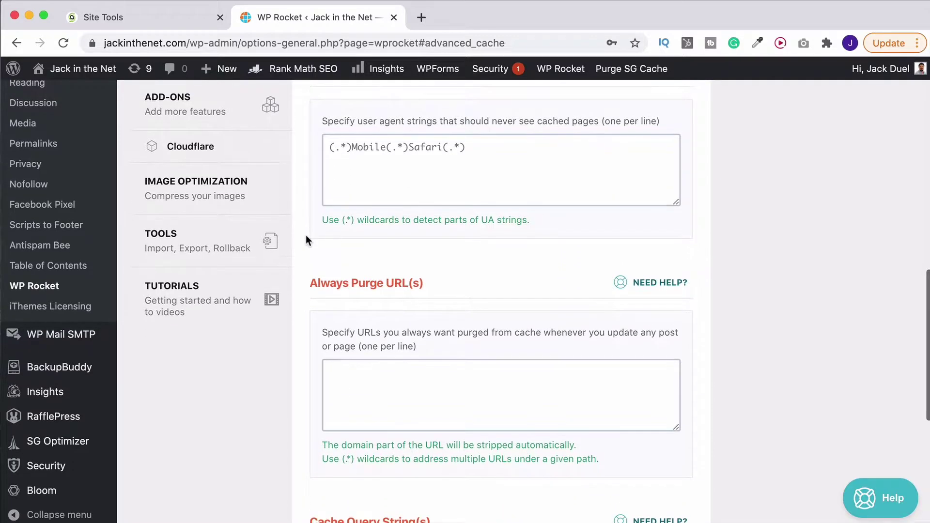
scroll(307, 237, down, 5)
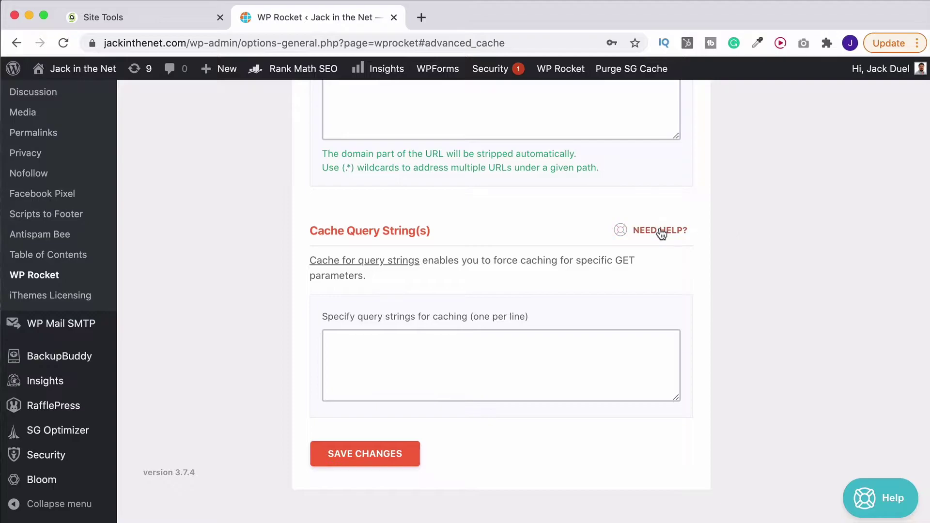
- Open the help article on caching query strings, read through its special cases and WooCommerce geolocation section, and close the help
click(662, 233)
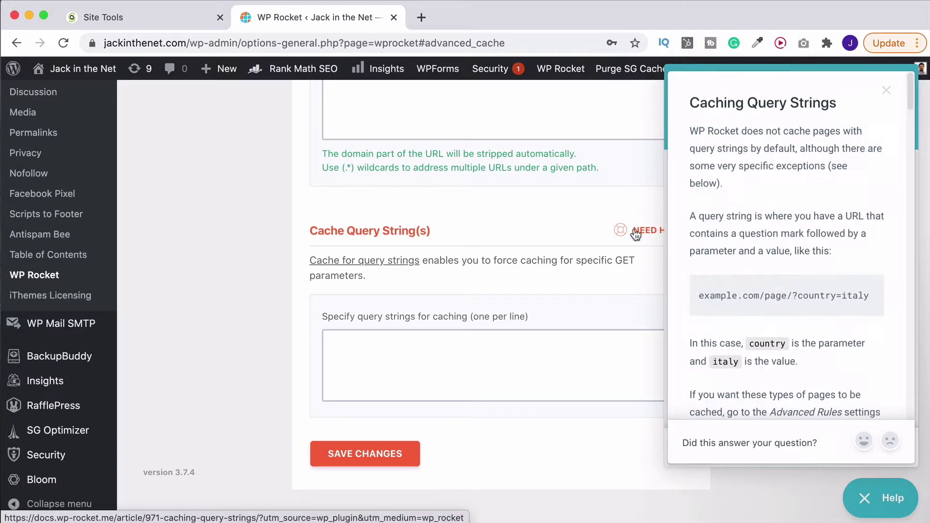
scroll(770, 196, down, 10)
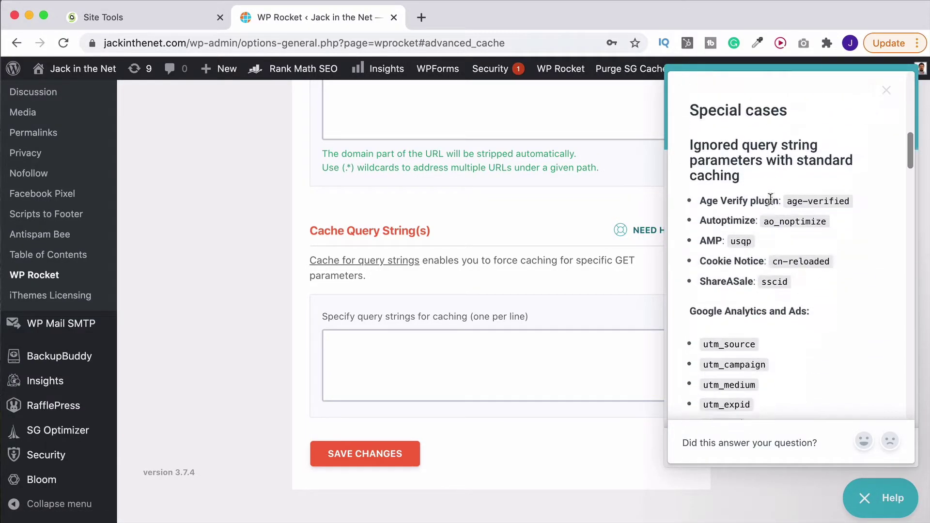
scroll(773, 203, down, 15)
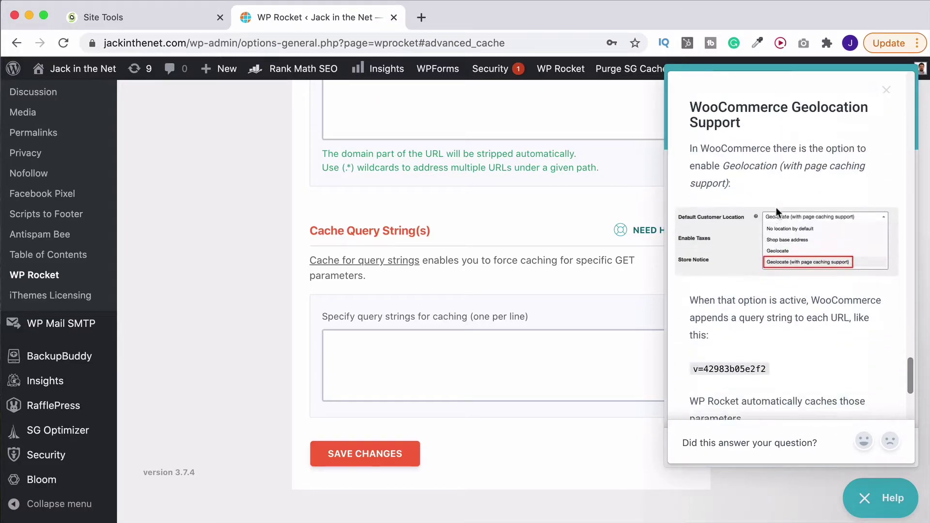
scroll(778, 206, down, 5)
click(887, 90)
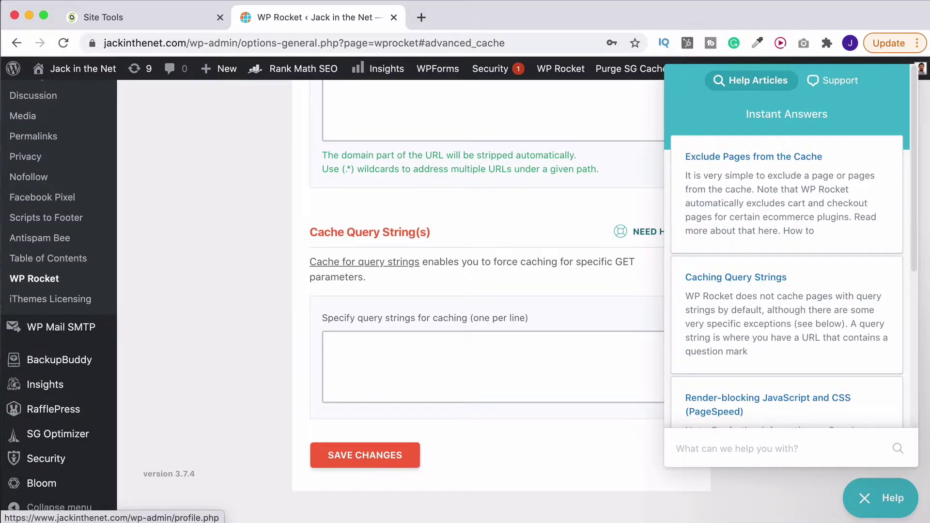
click(865, 498)
- Open the Database settings and look over the post, comments, transients, table and automatic cleanup options
scroll(711, 447, up, 5)
scroll(711, 447, up, 8)
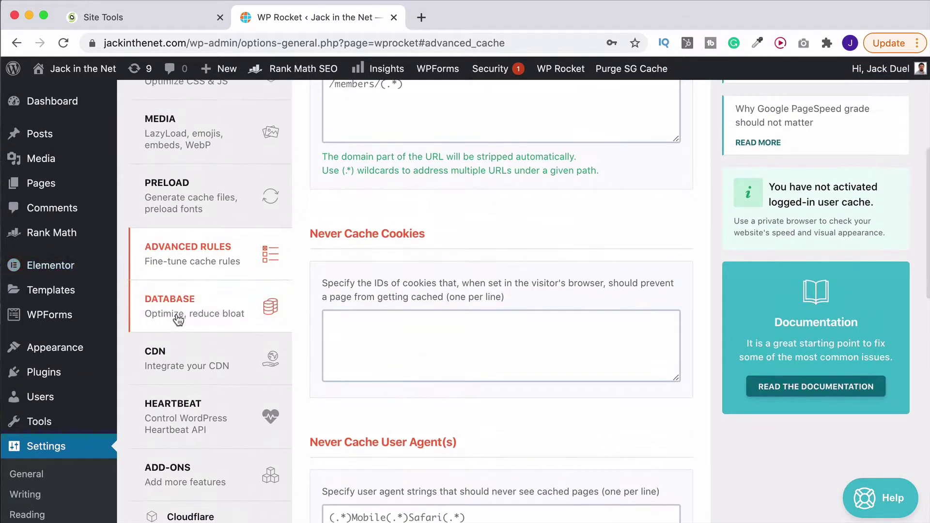
click(185, 314)
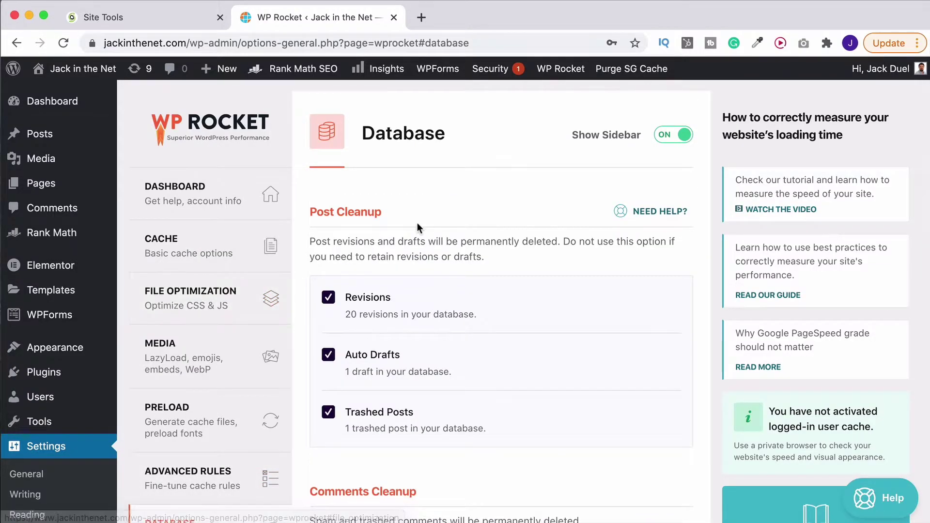
scroll(417, 223, down, 3)
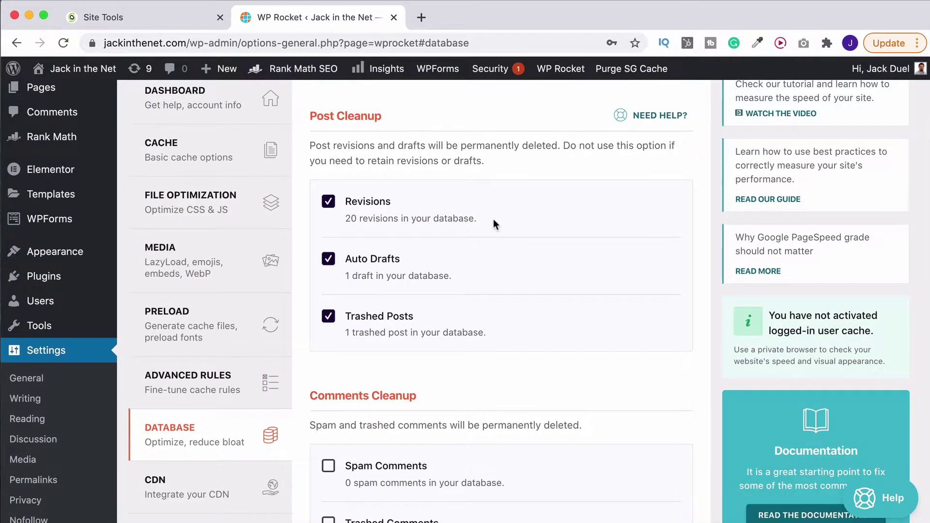
scroll(493, 219, down, 10)
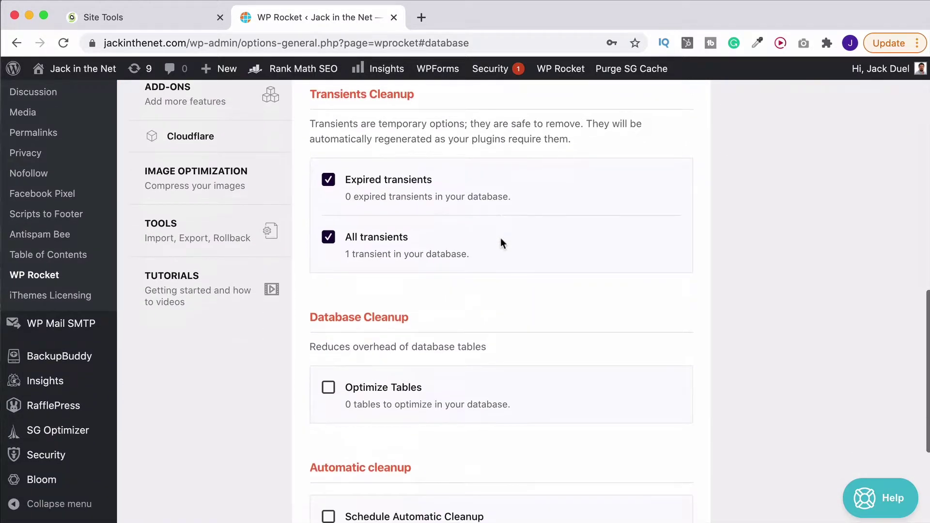
scroll(501, 240, down, 3)
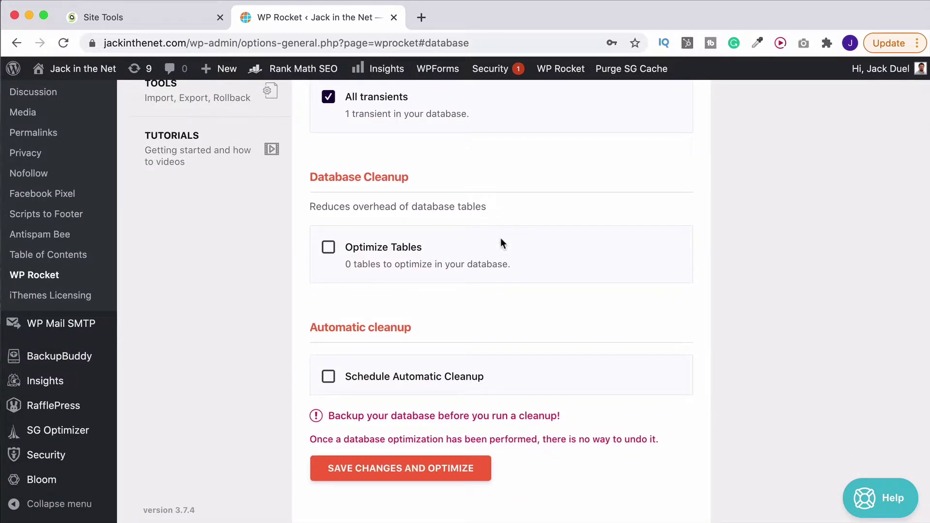
scroll(501, 240, down, 1)
scroll(497, 237, up, 8)
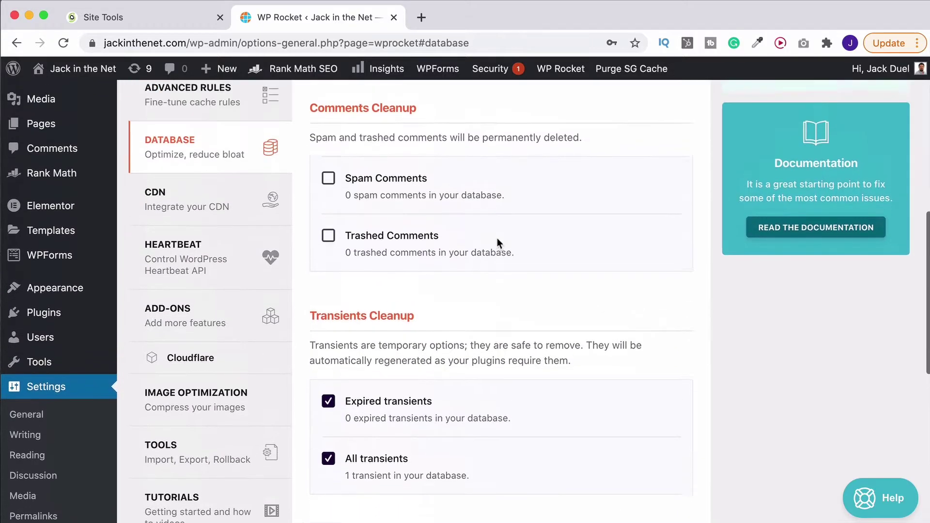
scroll(497, 240, up, 4)
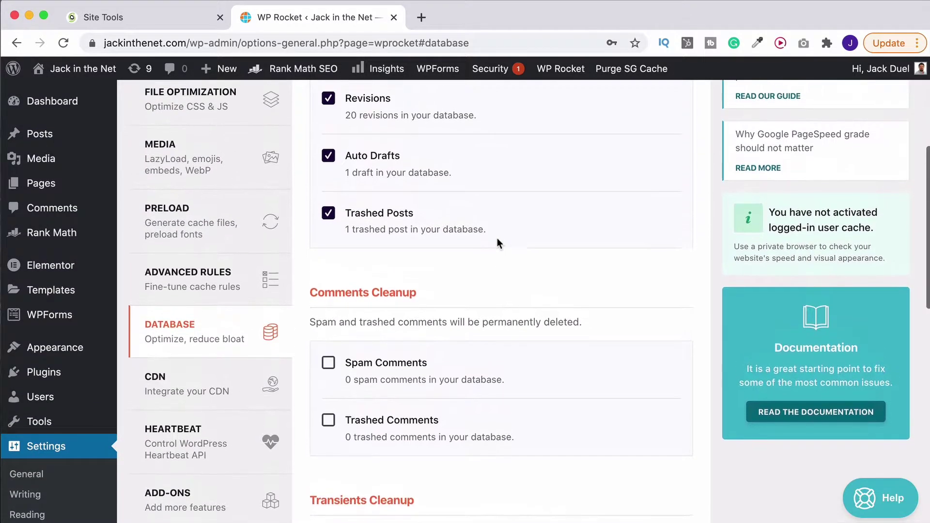
scroll(497, 241, up, 2)
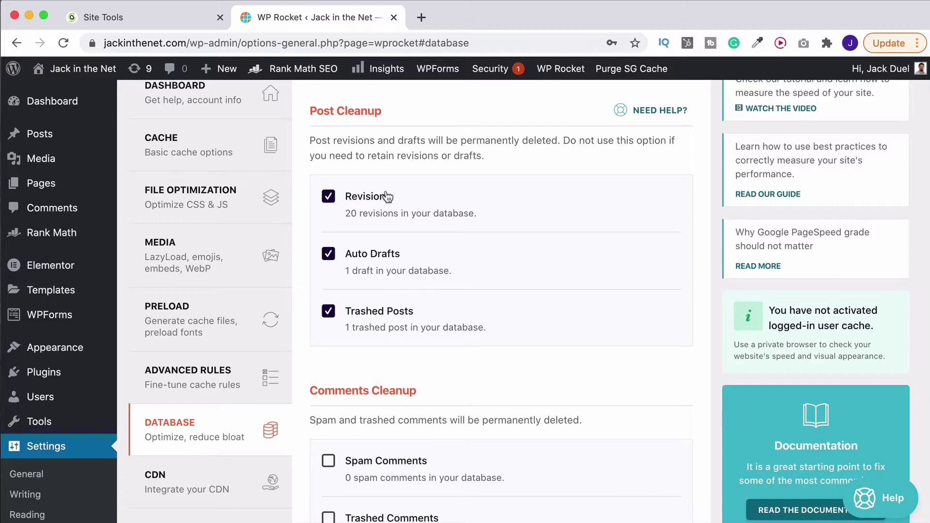
- Go through the comments, transients and automatic cleanup options again and read the warning about backing up before a database cleanup
scroll(405, 243, down, 3)
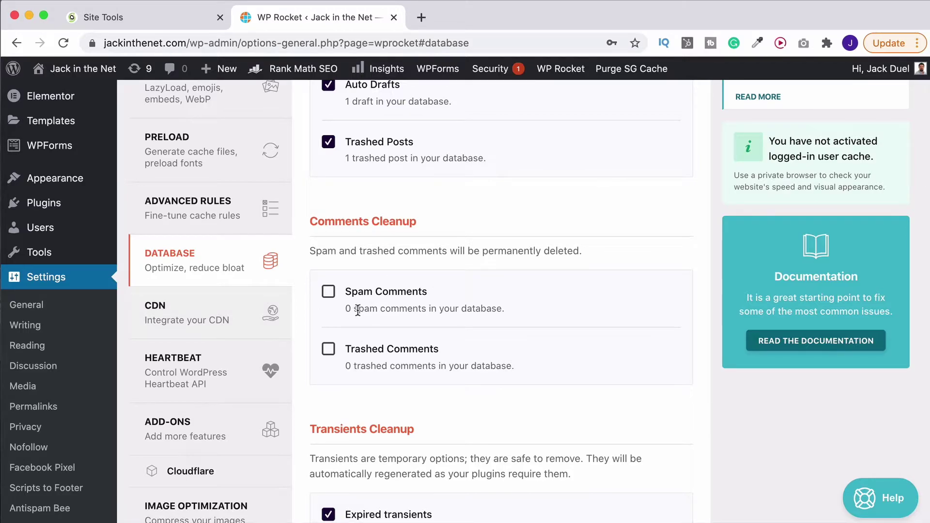
scroll(426, 358, down, 5)
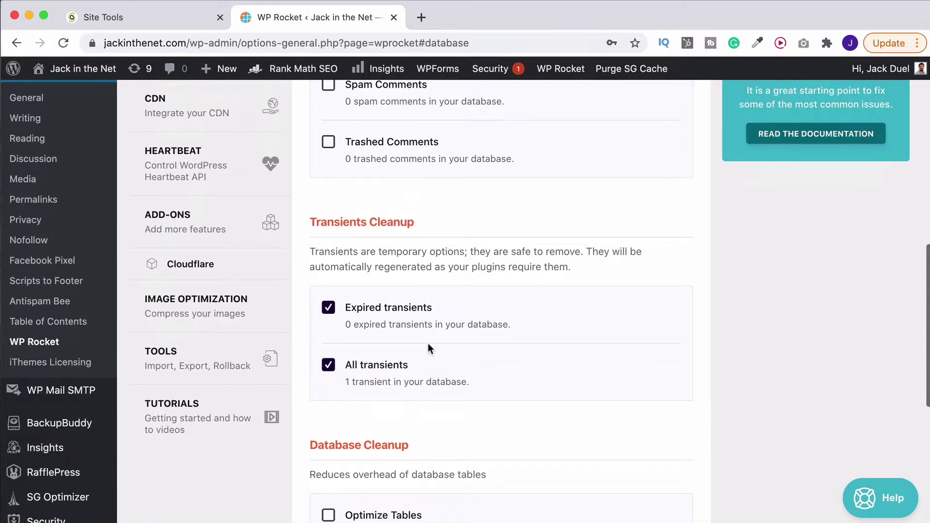
scroll(441, 349, down, 7)
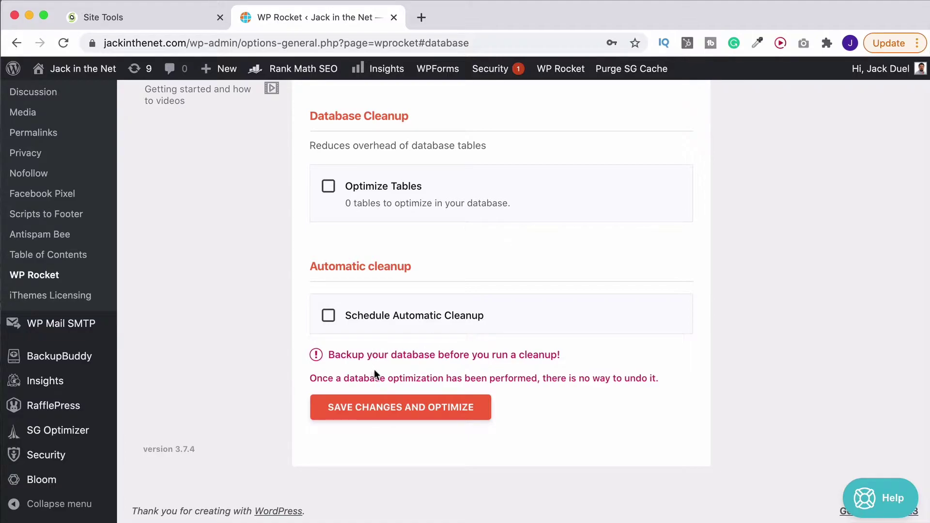
drag(534, 382, 656, 379)
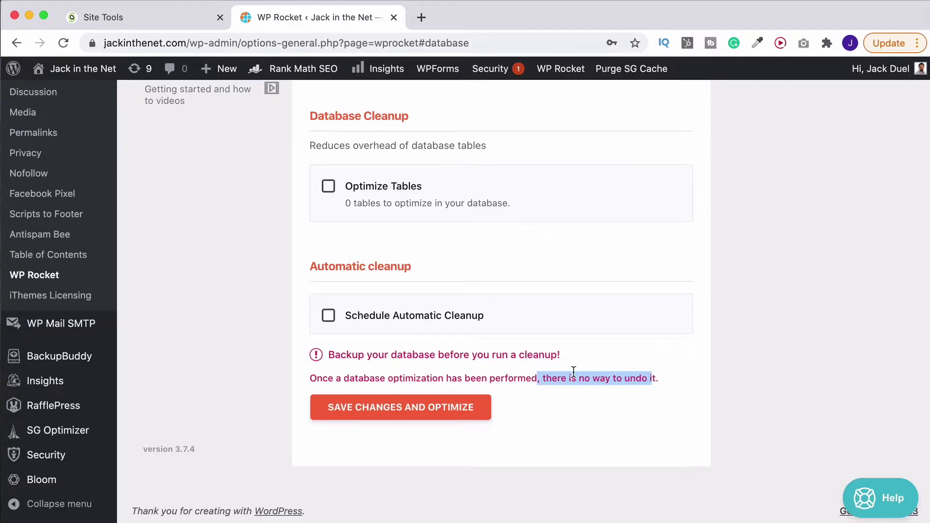
click(573, 375)
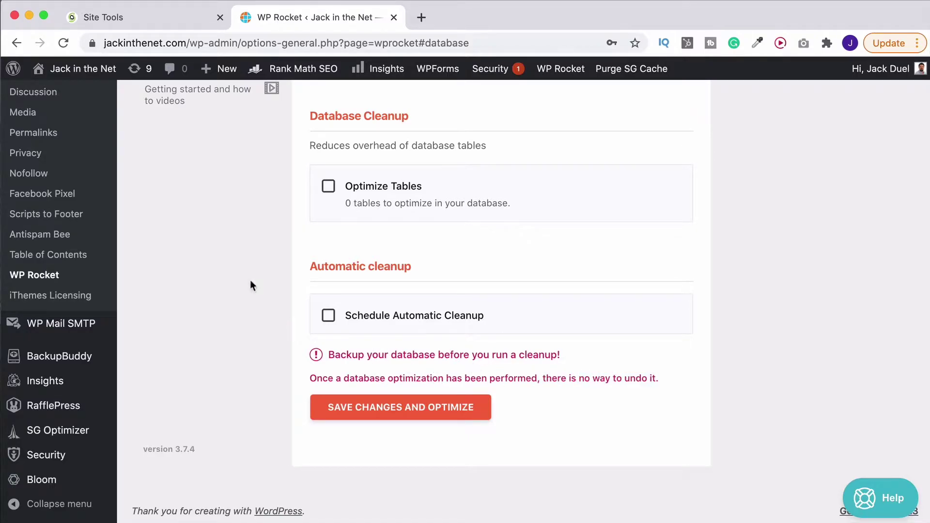
- Switch to SiteGround Site Tools to view its Backups page, and return to WP Rocket to check the BackupBuddy entries
click(154, 13)
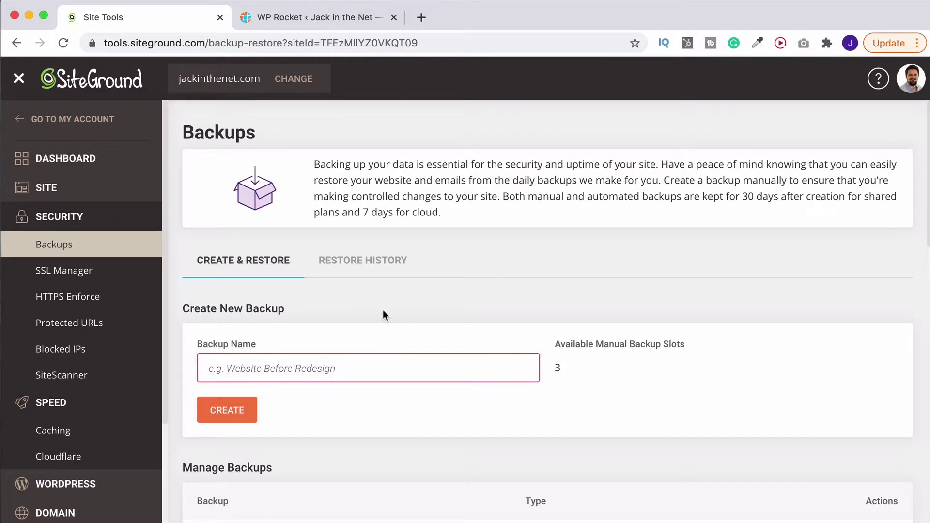
click(285, 20)
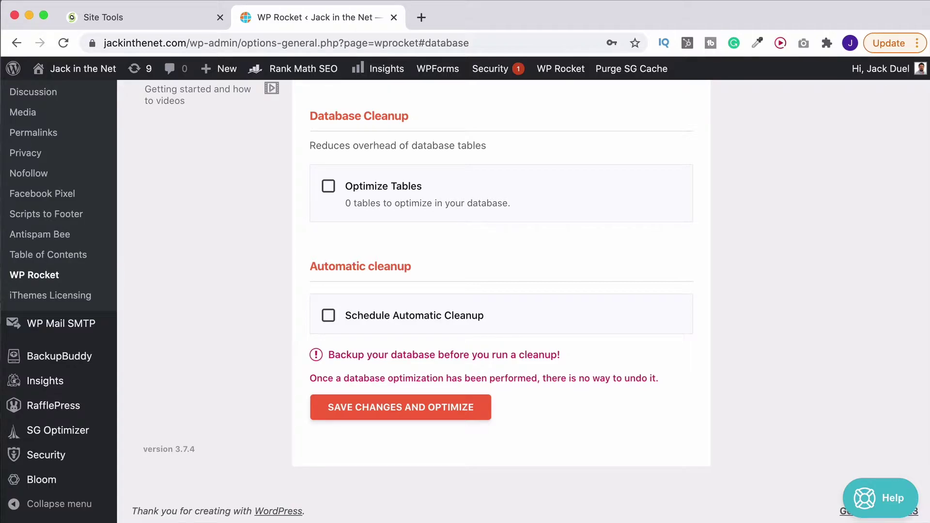
mouse_move(72, 358)
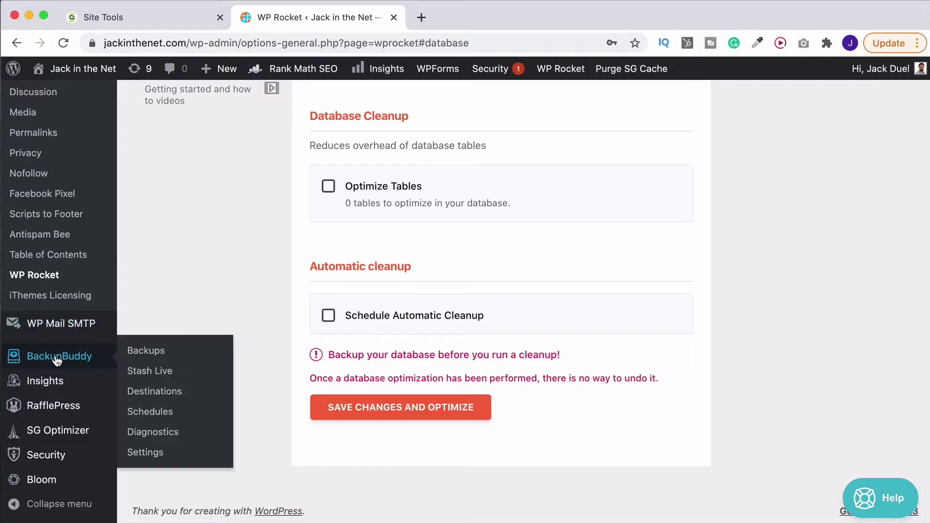
- Open jackinthenet.com/ithemes in a new tab, view the BackupBuddy product page on the iThemes site, and close the tab
click(423, 16)
text(jackinth)
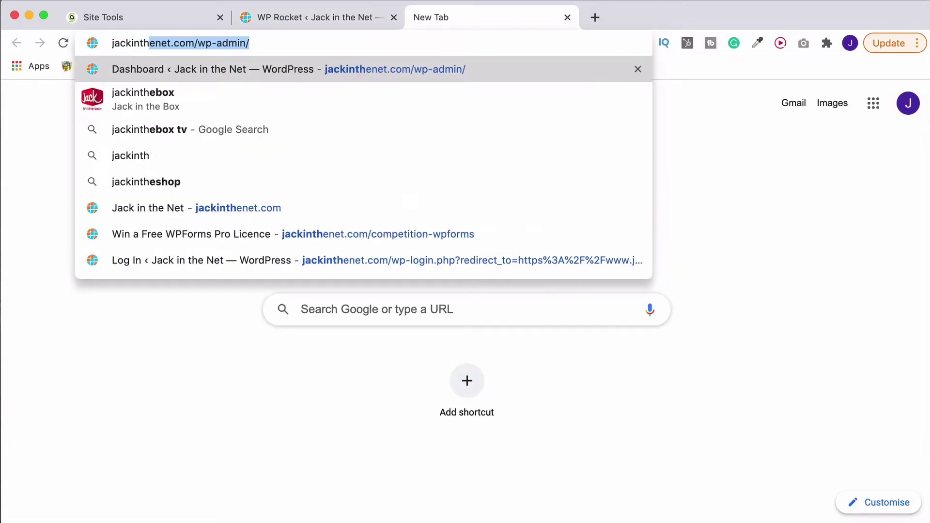
text(enet.com)
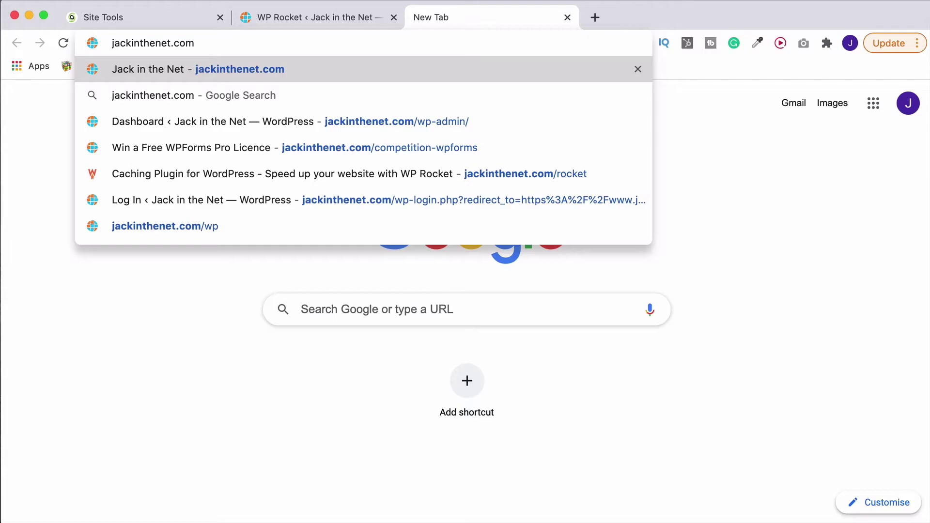
text(/ithemes)
key(Return)
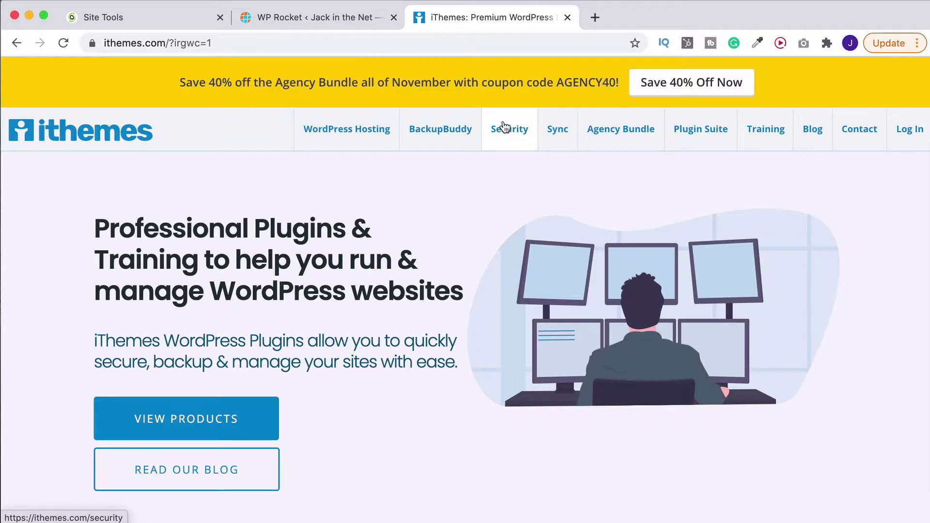
click(439, 130)
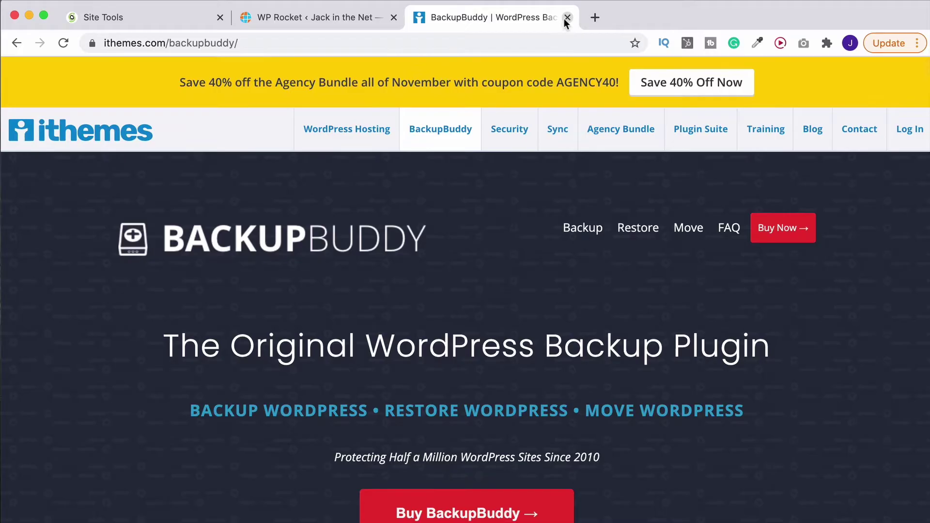
click(567, 18)
- Look over the post and comments cleanup options in the Database settings once more
mouse_move(80, 358)
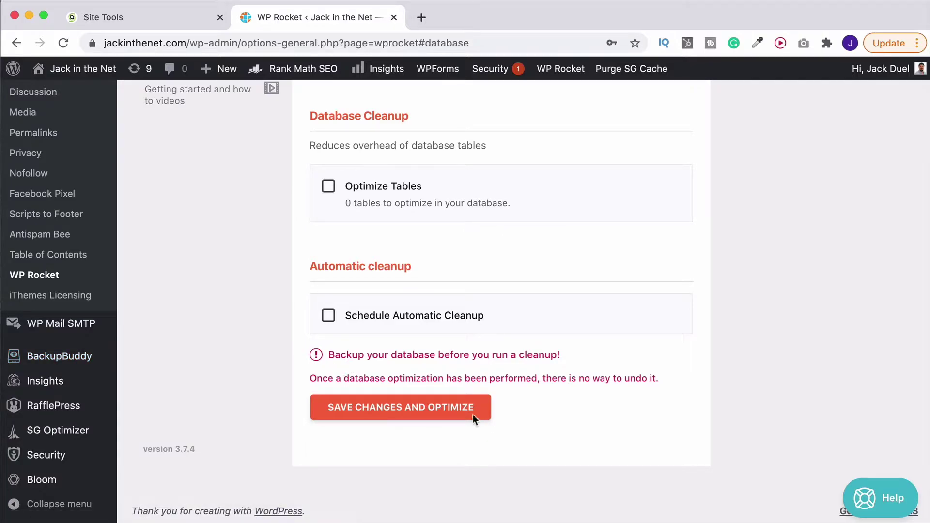
scroll(418, 400, up, 15)
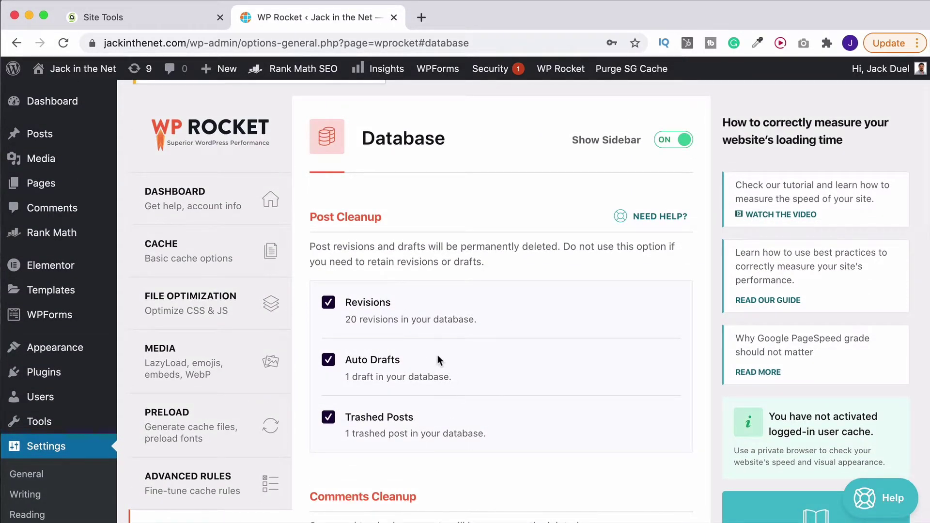
scroll(416, 383, down, 5)
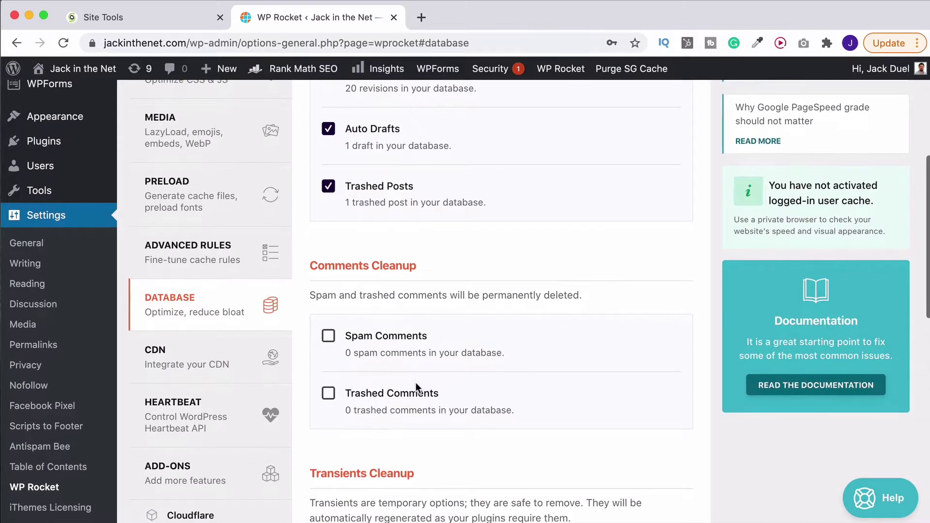
- Open the CDN settings and review the RocketCDN offer, the content delivery network option and the CNAME fields
click(165, 367)
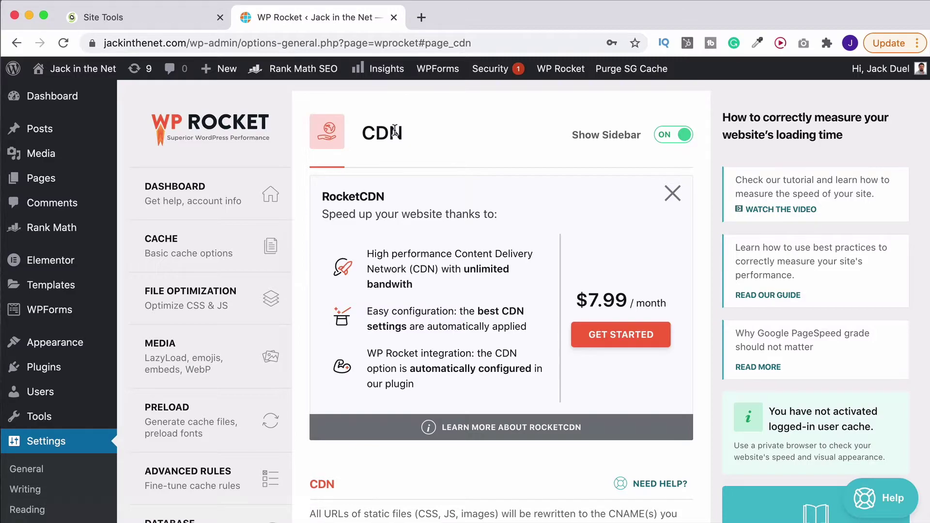
scroll(489, 250, down, 2)
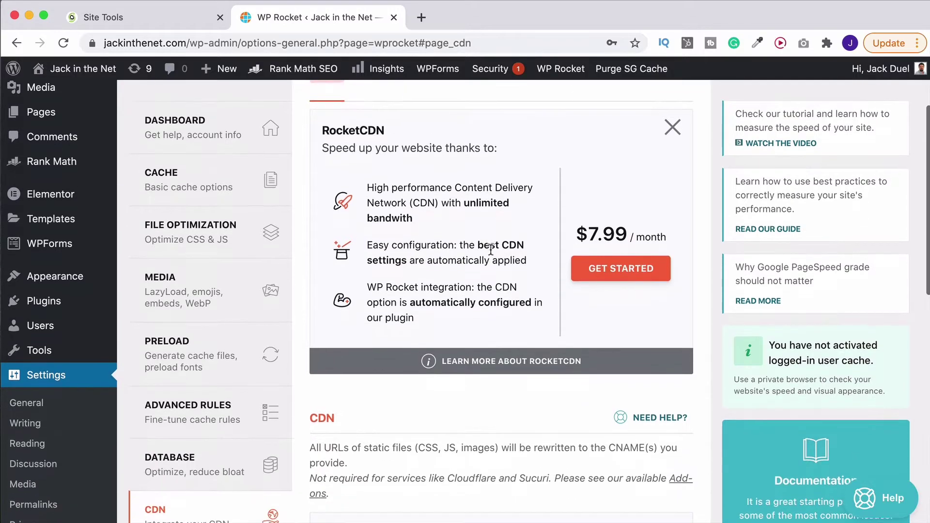
scroll(495, 249, down, 3)
scroll(495, 250, down, 4)
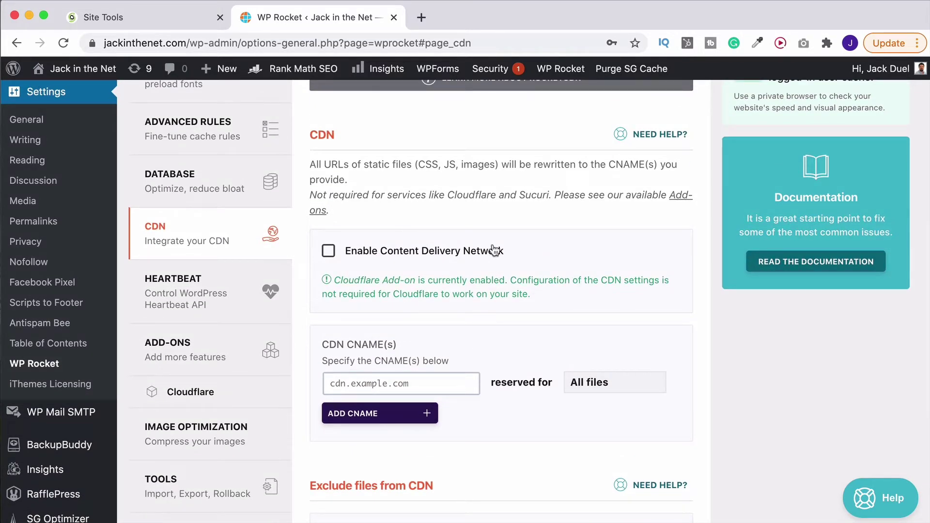
- Review the remaining CDN settings, including the field for excluding files from the CDN
scroll(494, 250, down, 6)
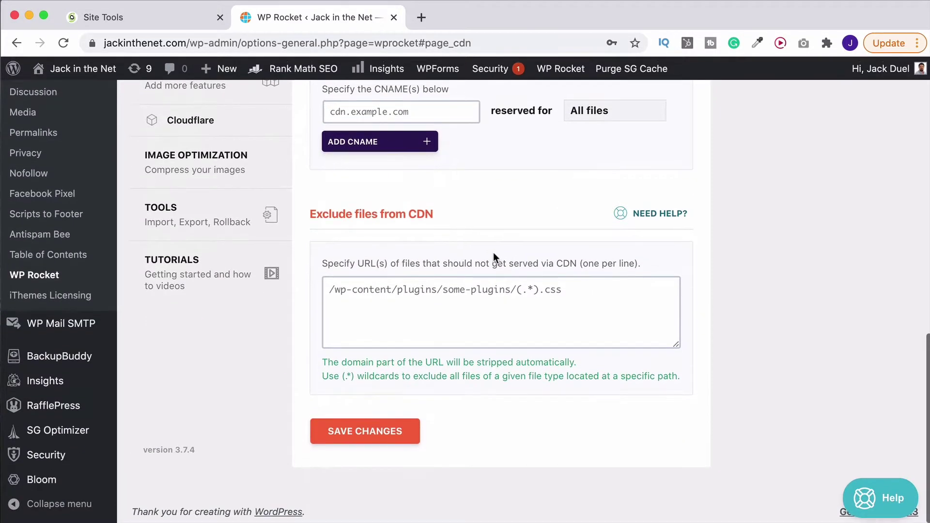
scroll(494, 255, up, 14)
scroll(342, 252, down, 5)
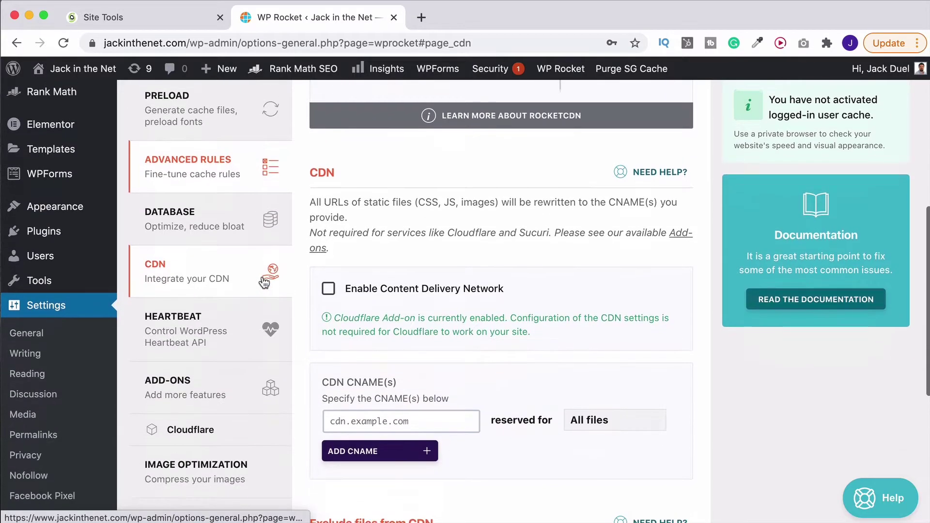
- Open the Add-ons settings and review the Cloudflare and Sucuri entries under Rocket Add-ons
scroll(277, 233, down, 1)
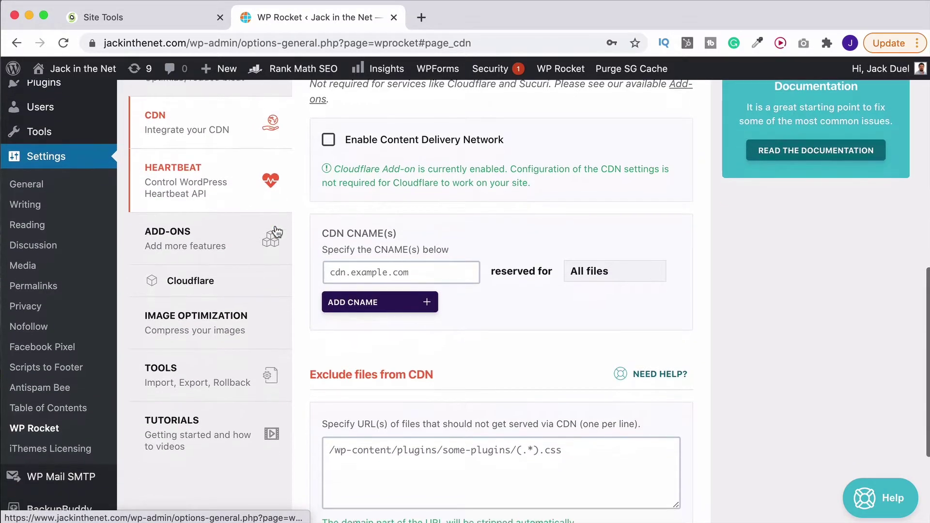
click(206, 235)
scroll(436, 262, down, 4)
scroll(471, 188, down, 9)
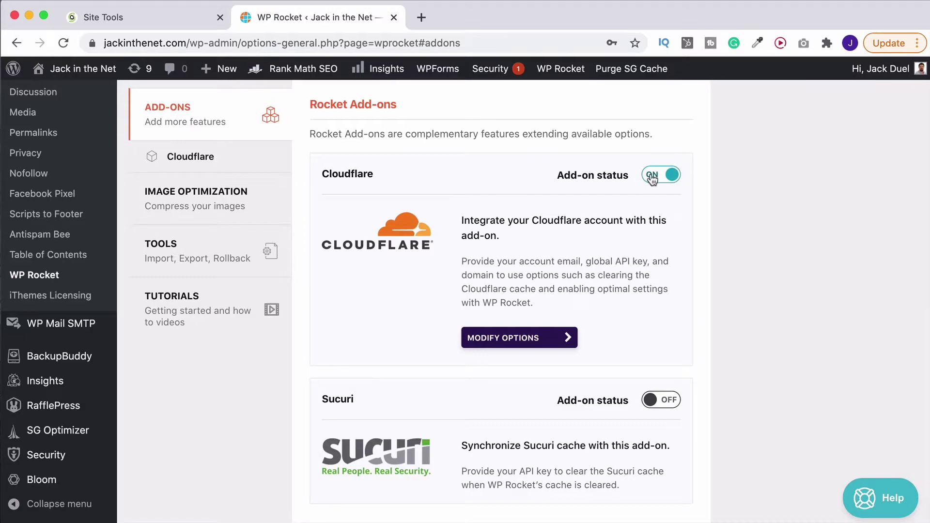
scroll(266, 112, up, 2)
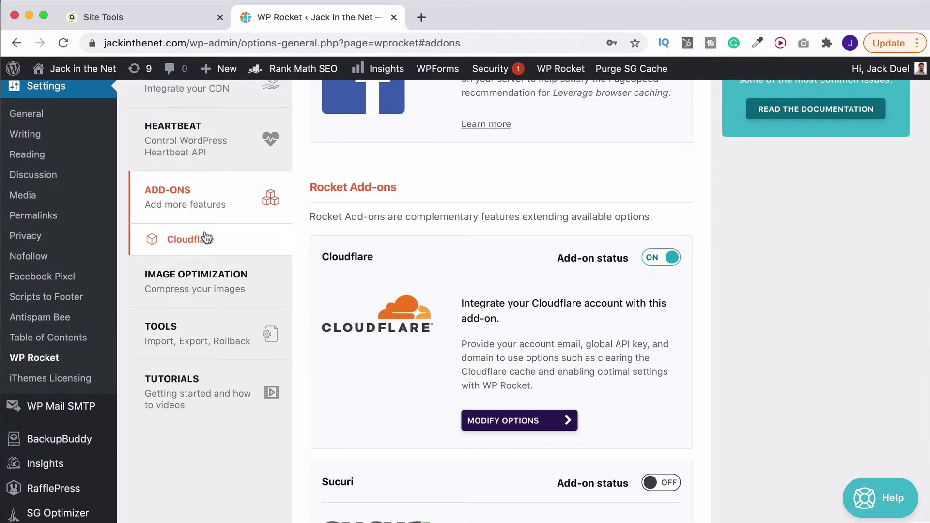
- Open the Cloudflare add-on page and review its settings and cache clearing option, checking SiteGround Site Tools in between
click(180, 243)
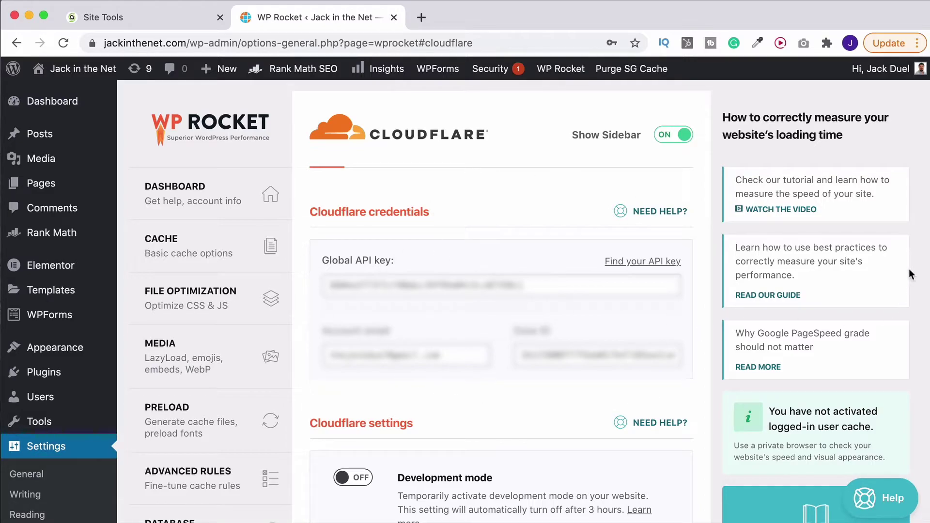
scroll(924, 193, down, 6)
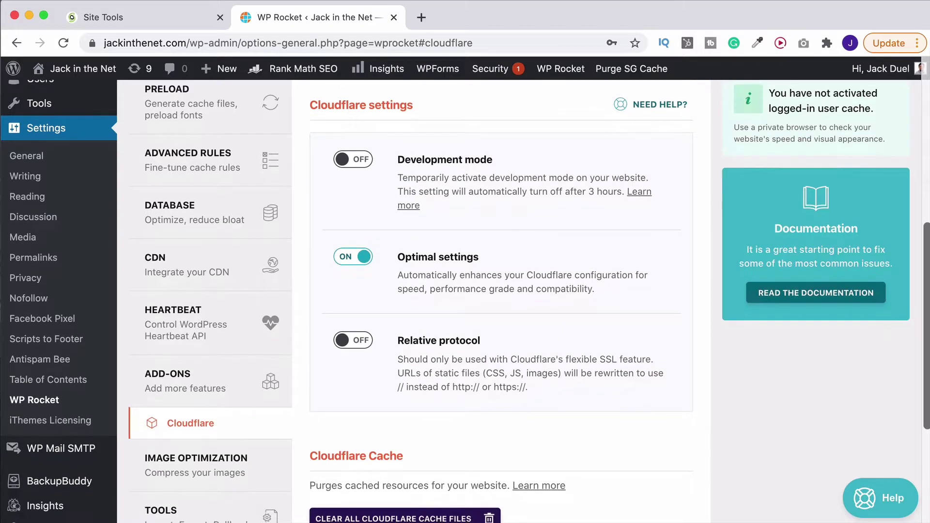
click(135, 24)
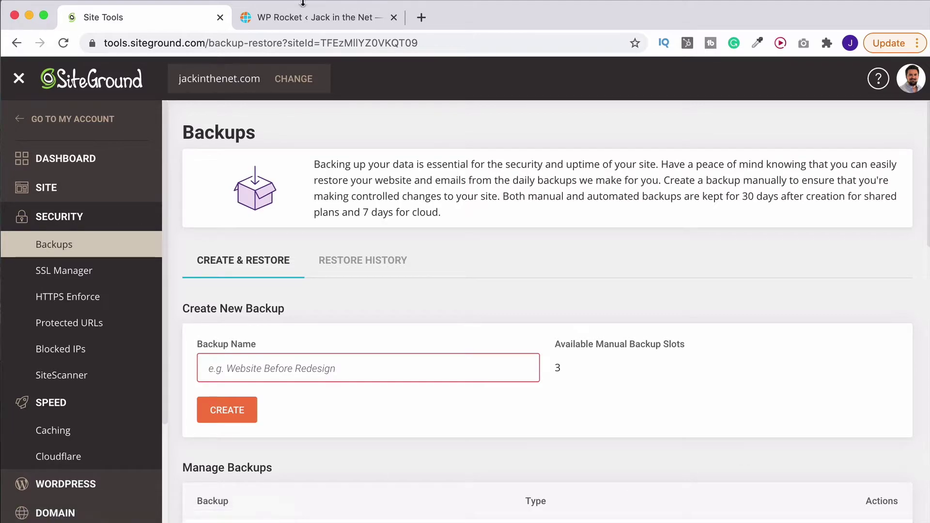
click(289, 18)
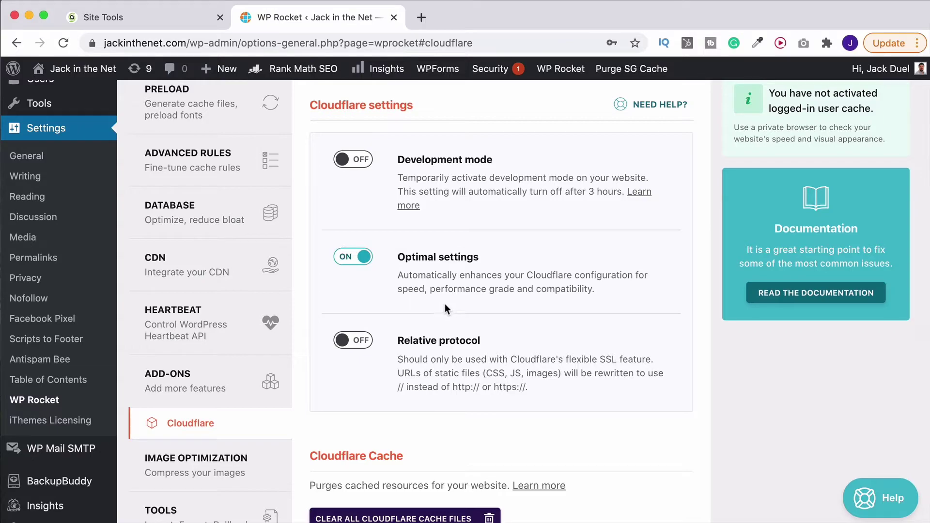
scroll(417, 274, down, 3)
scroll(419, 274, down, 1)
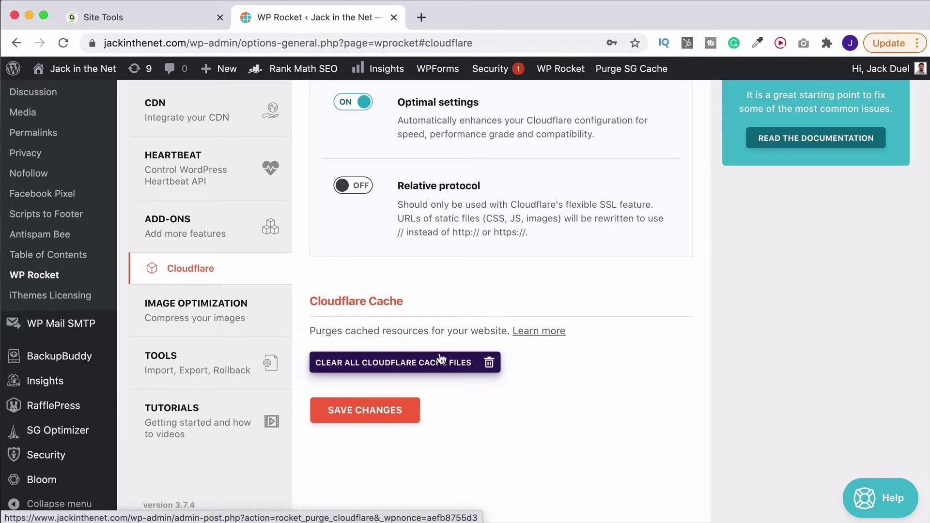
mouse_move(564, 70)
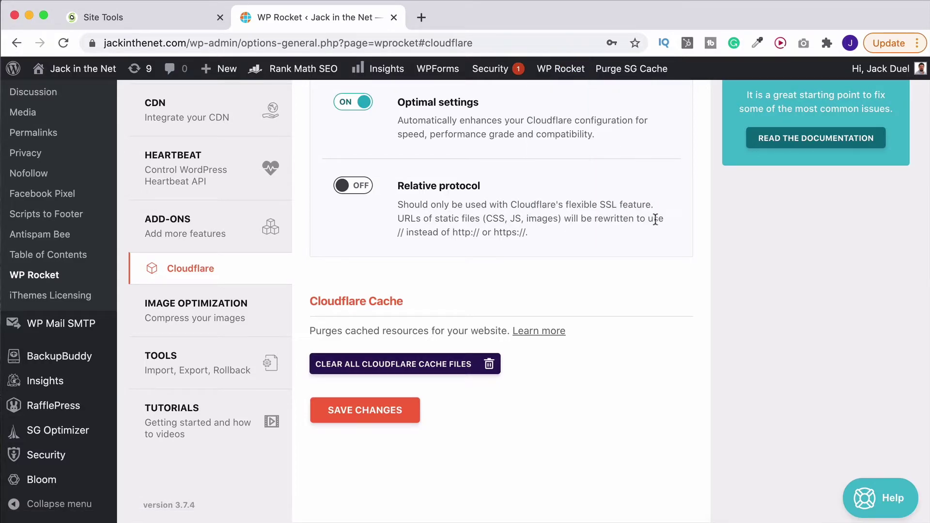
- Return to the Add-ons settings and review the one-click Google Tracking and Facebook Pixel add-ons
scroll(663, 249, up, 5)
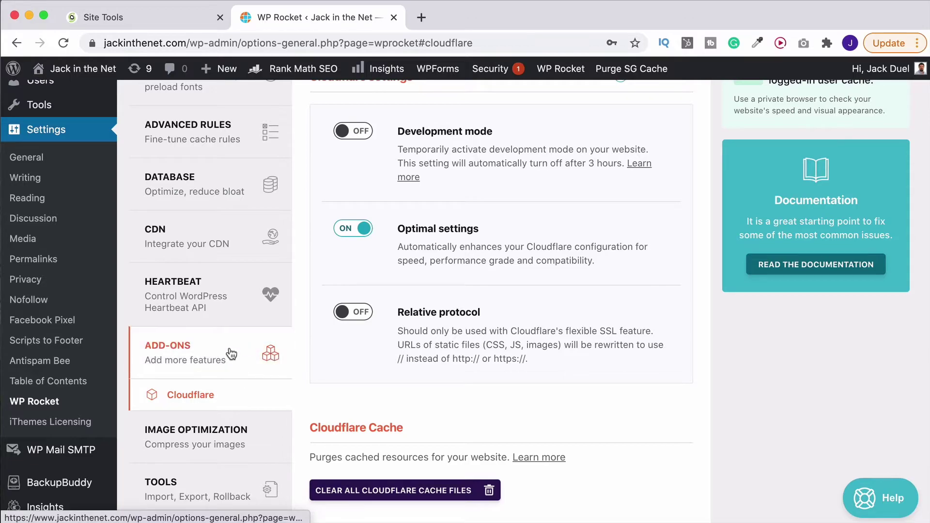
click(230, 353)
scroll(406, 346, down, 3)
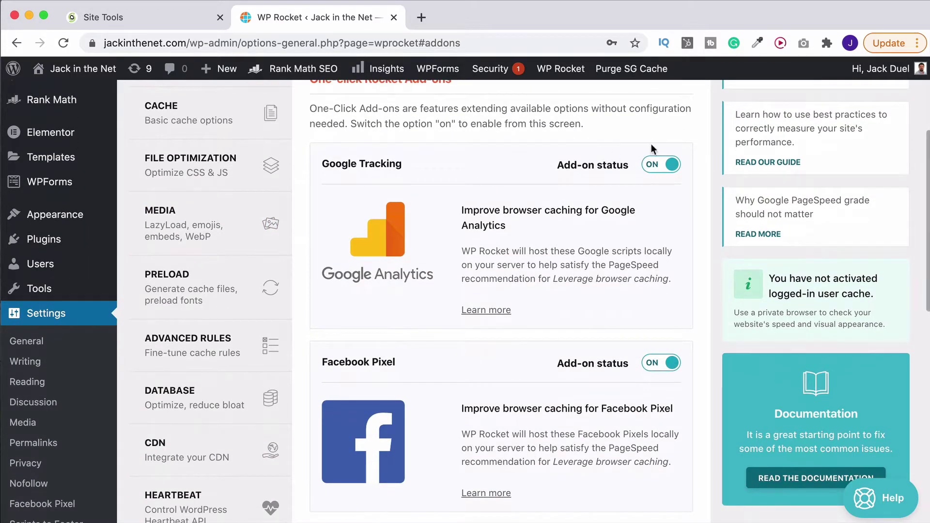
scroll(620, 217, down, 1)
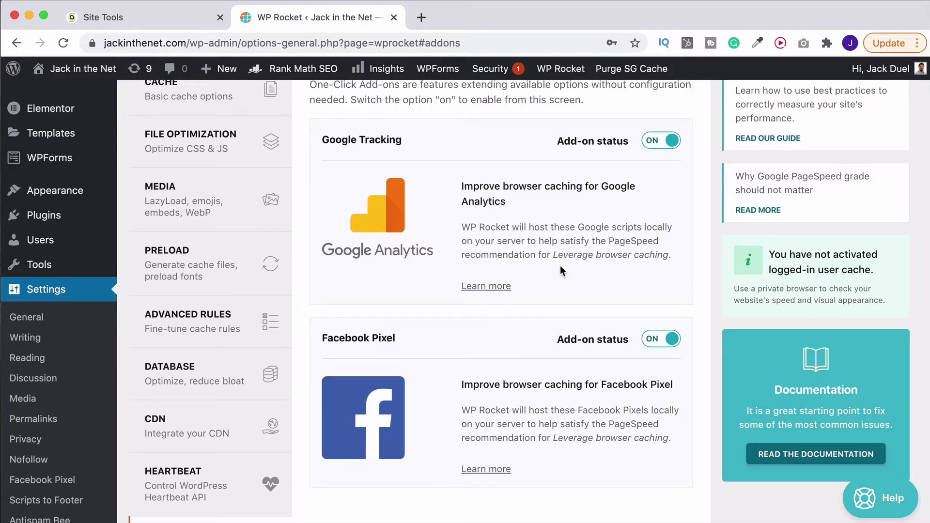
scroll(562, 271, up, 1)
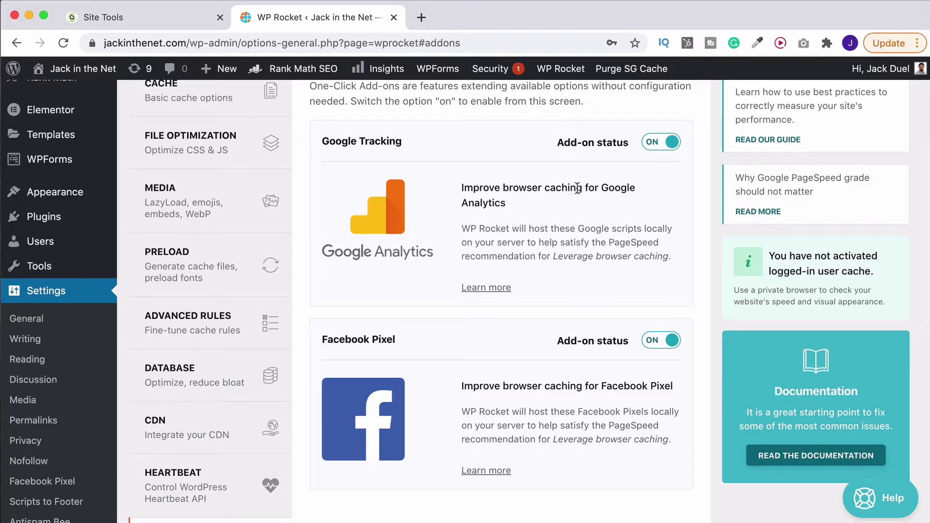
scroll(264, 401, down, 3)
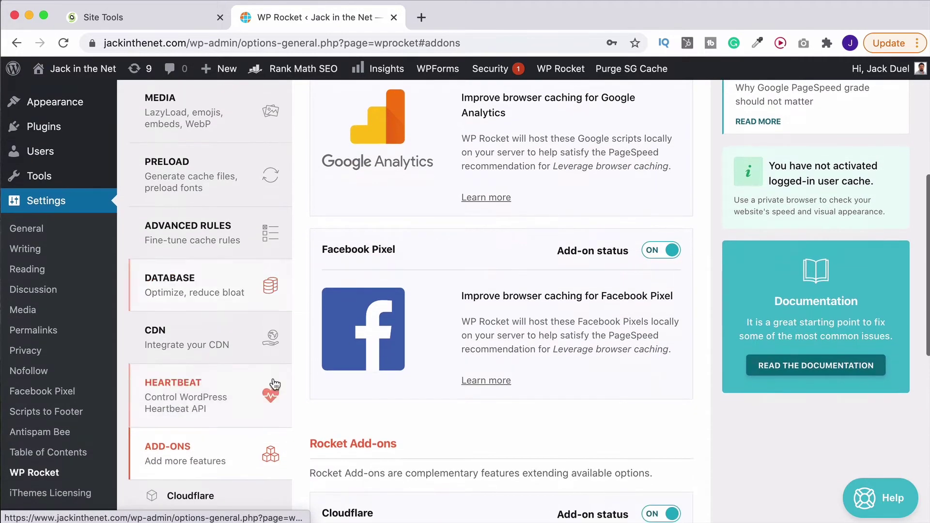
- Open the Heartbeat settings and review the Control Heartbeat option and the backend, post editor and frontend behaviors
click(192, 390)
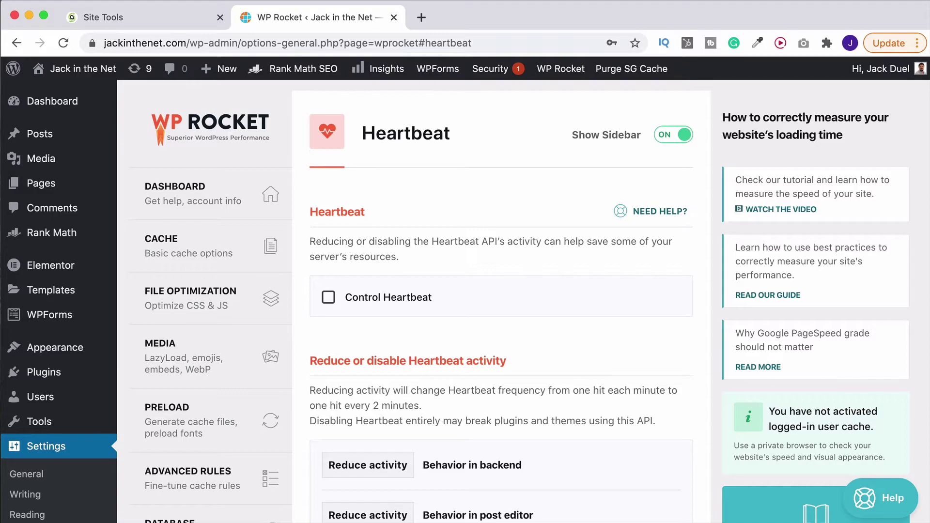
scroll(601, 348, down, 3)
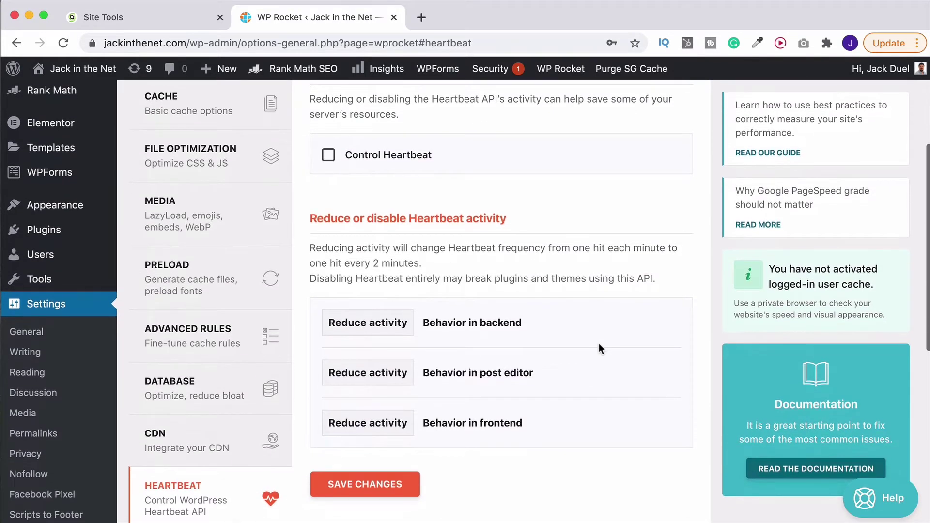
scroll(601, 348, up, 3)
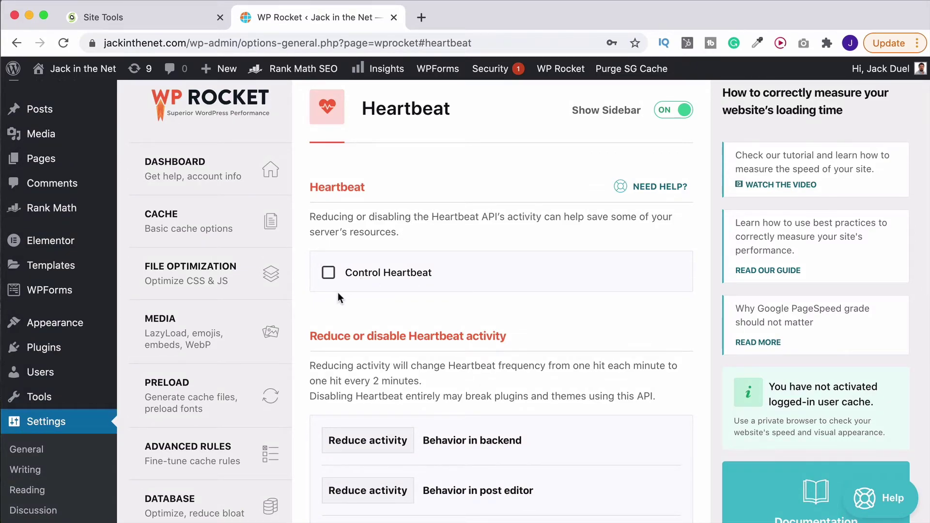
scroll(46, 347, down, 6)
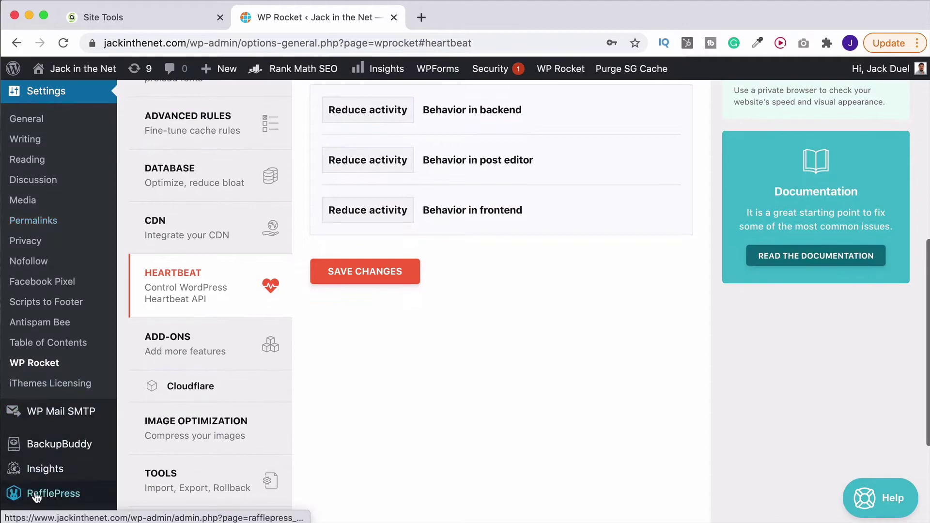
scroll(49, 412, down, 4)
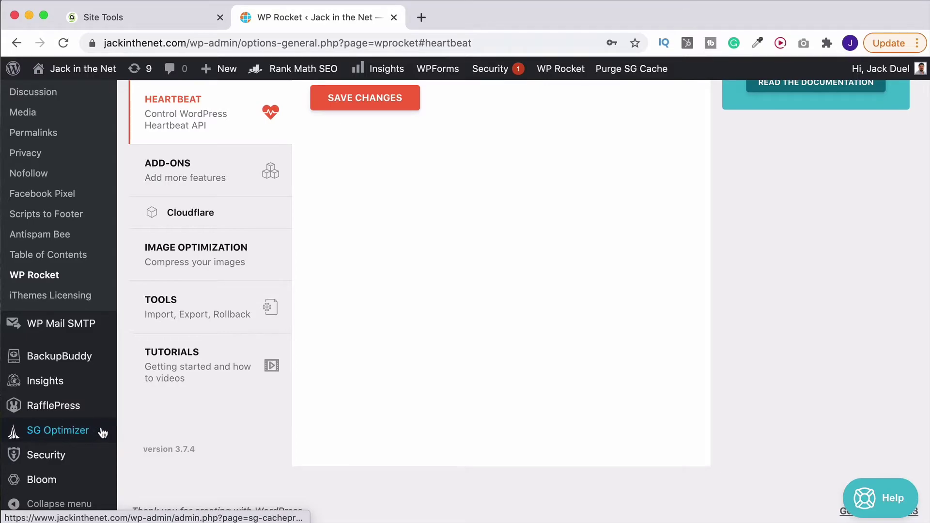
scroll(166, 426, up, 10)
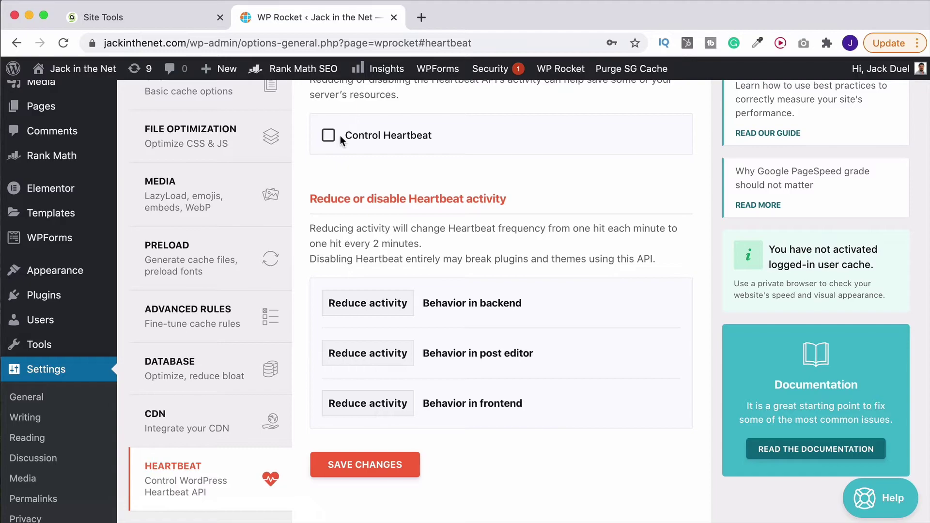
- Open the WP Rocket Tools page and review the export, import, rollback and Google Font optimization options
scroll(340, 136, down, 8)
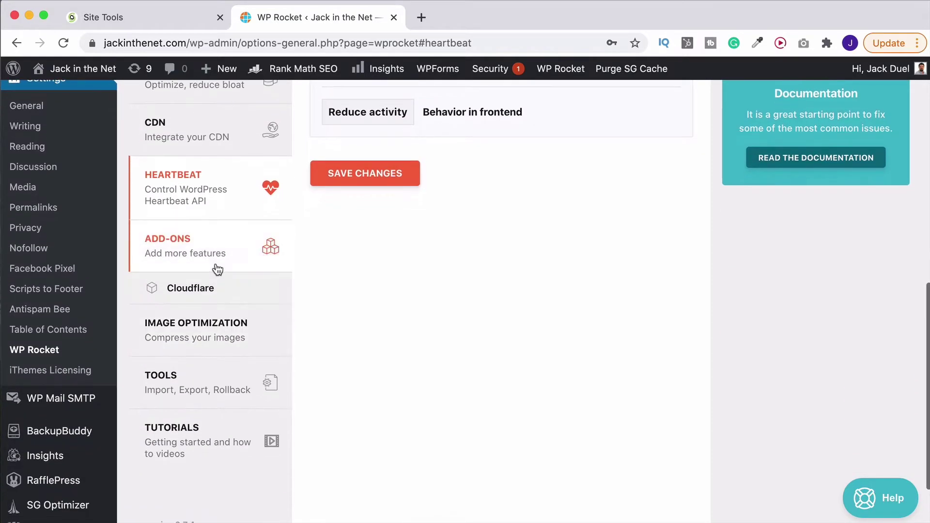
scroll(216, 270, down, 2)
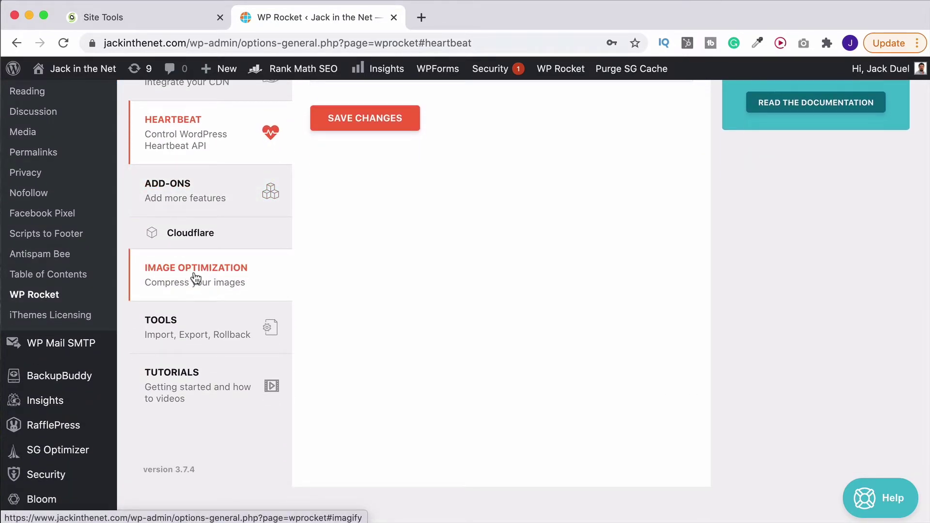
click(189, 333)
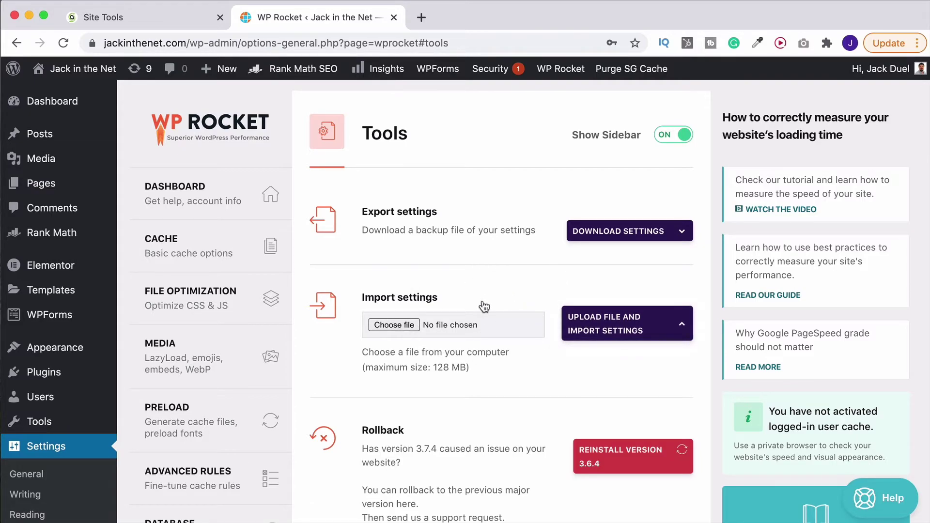
scroll(484, 306, down, 5)
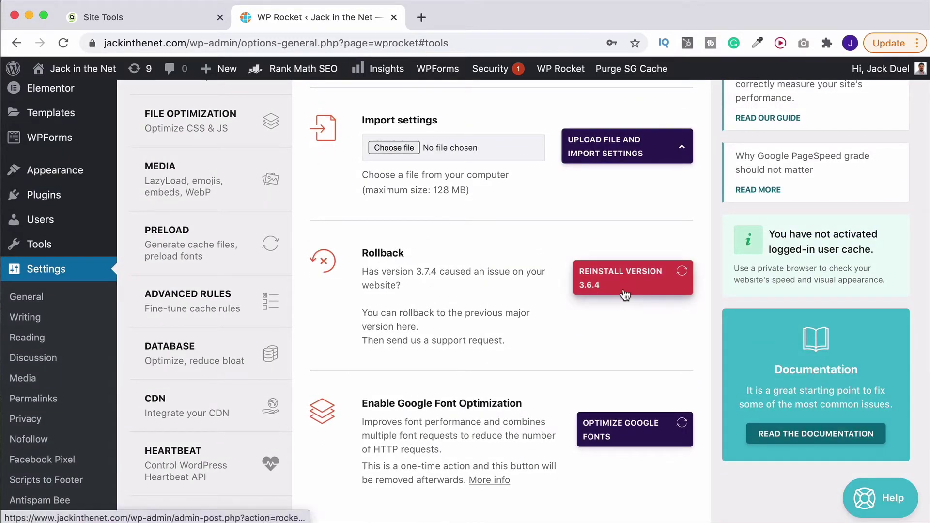
scroll(580, 301, down, 4)
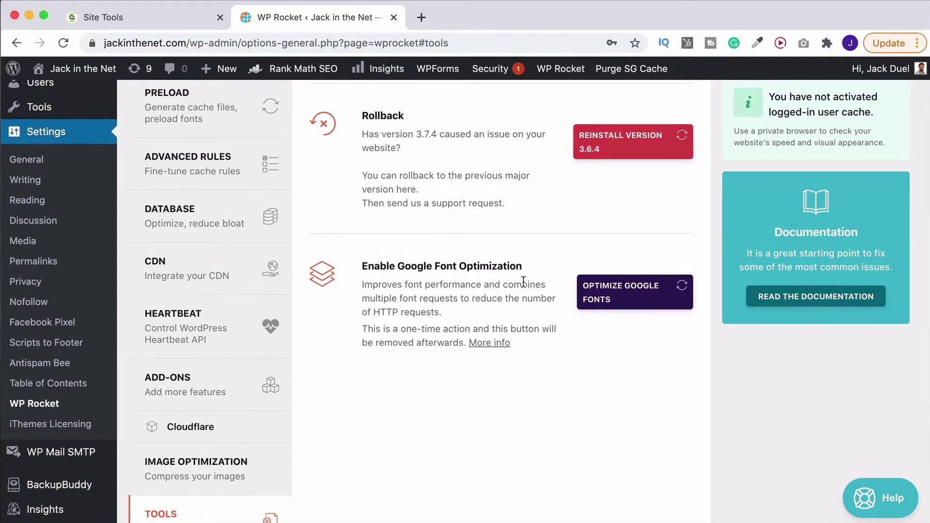
scroll(514, 286, up, 1)
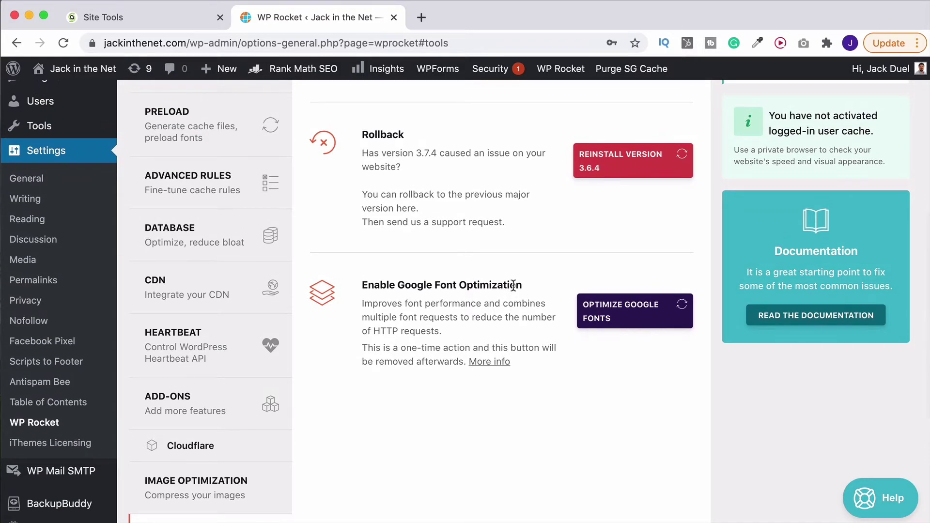
scroll(515, 291, up, 1)
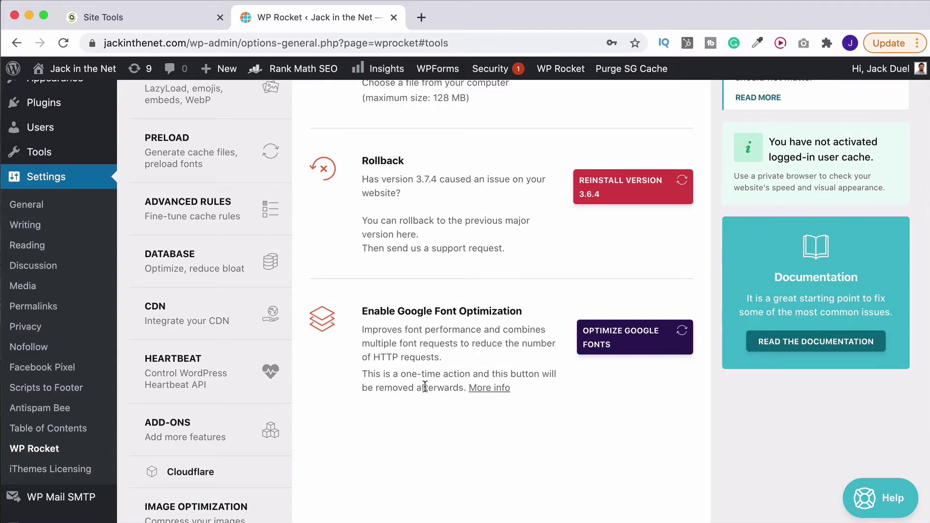
scroll(475, 386, up, 1)
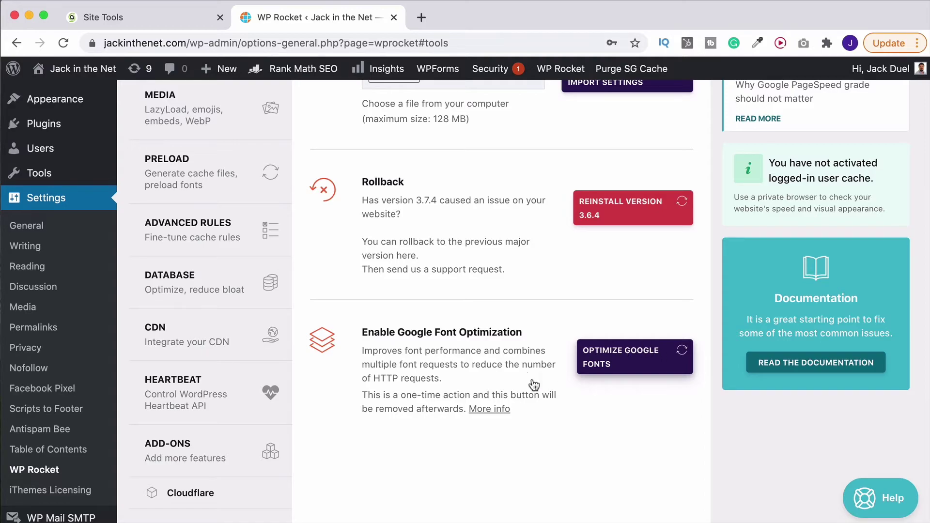
- Open the Tutorials page, browse its video sections, and return to the WP Rocket dashboard
scroll(420, 348, down, 9)
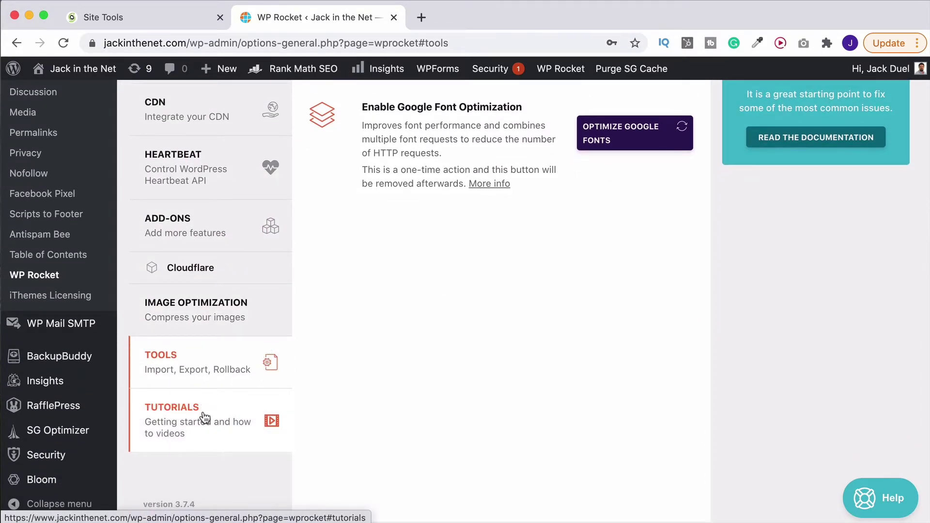
click(215, 426)
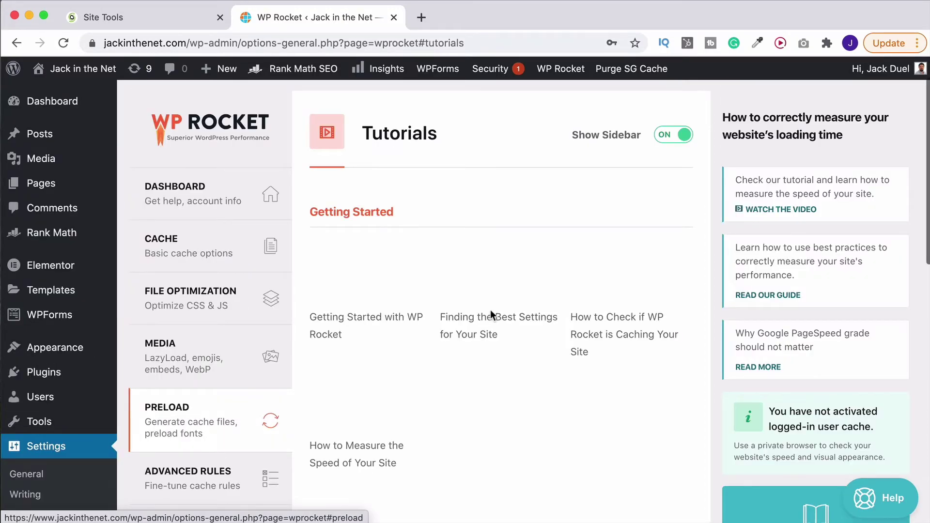
scroll(520, 355, down, 13)
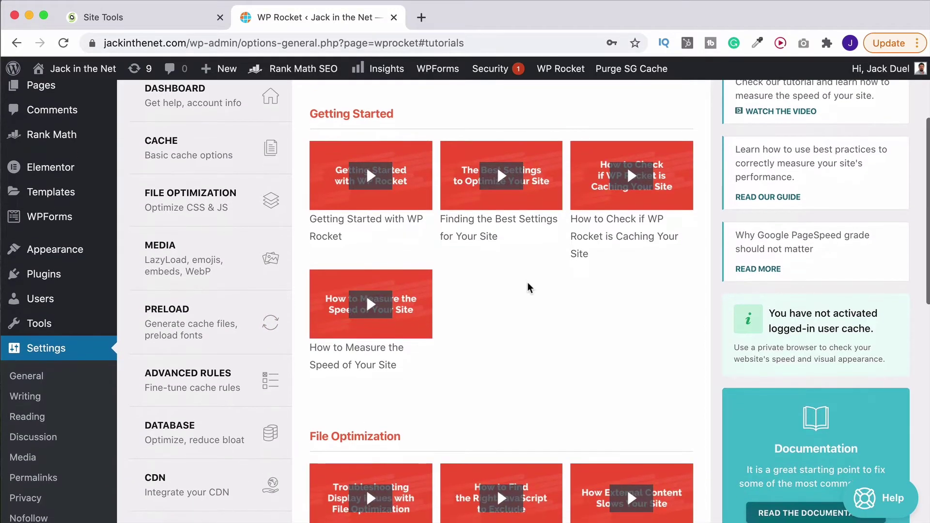
scroll(517, 329, up, 14)
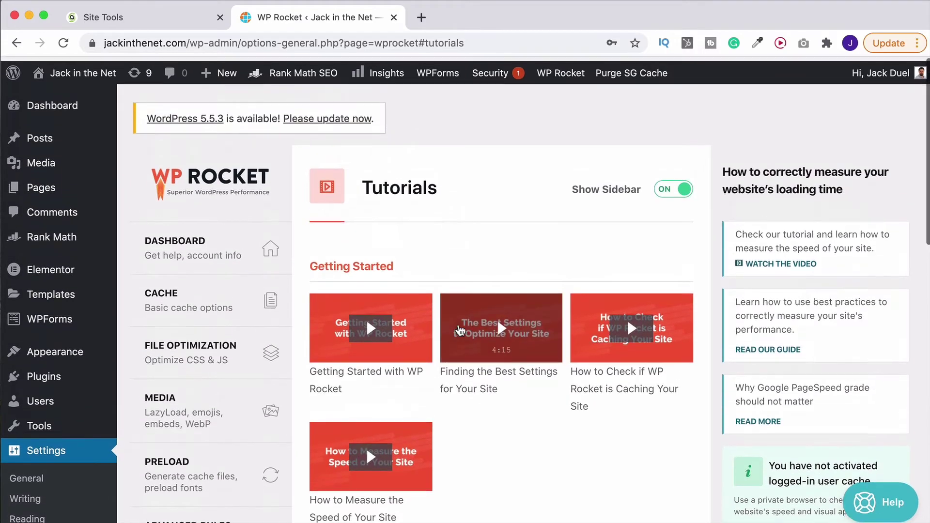
click(179, 253)
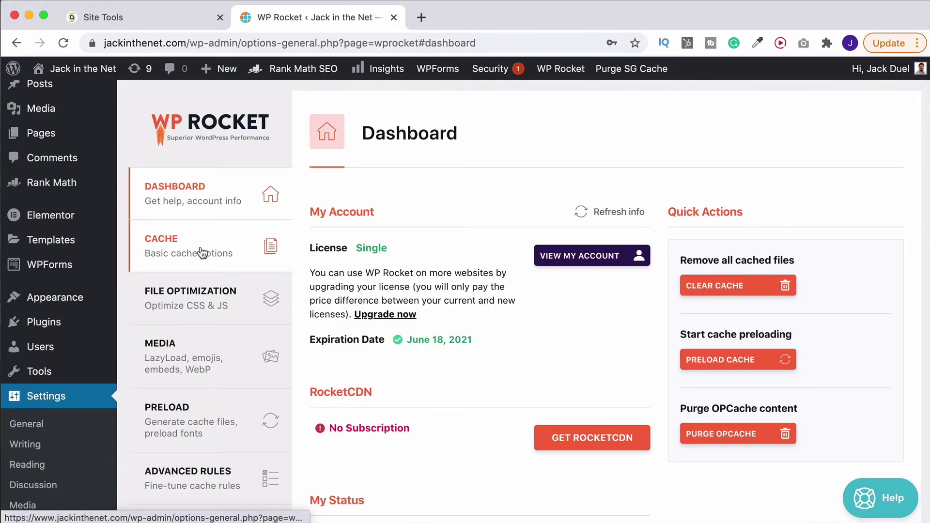
- Open the File Optimization settings and review the CSS Files and JavaScript Files options
scroll(261, 284, down, 1)
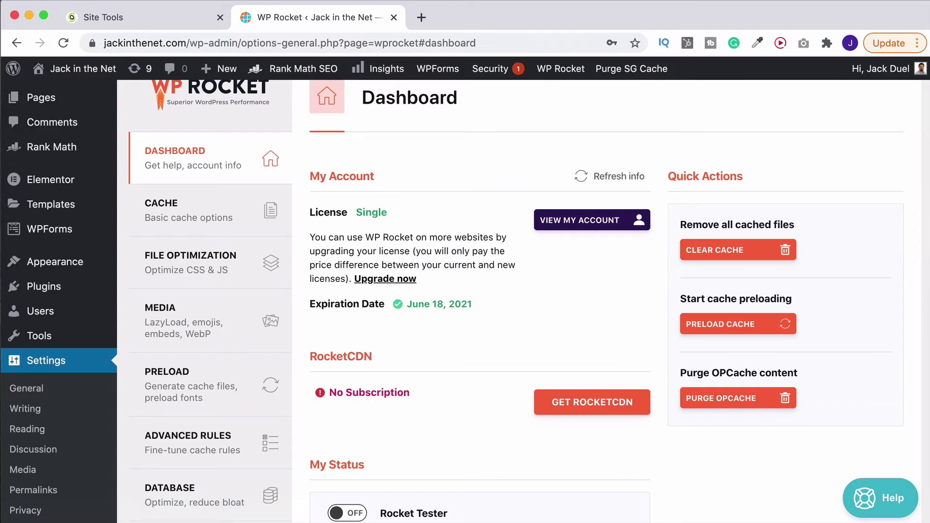
click(253, 273)
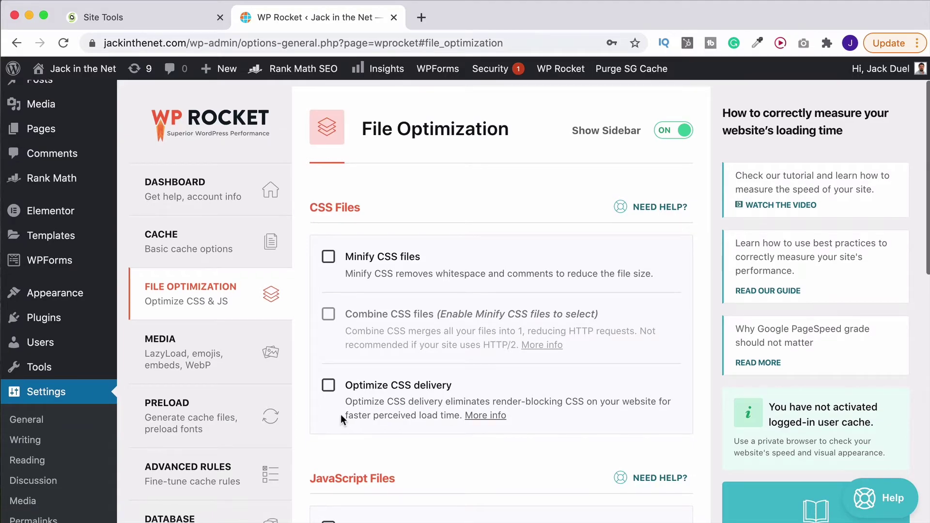
scroll(322, 400, down, 1)
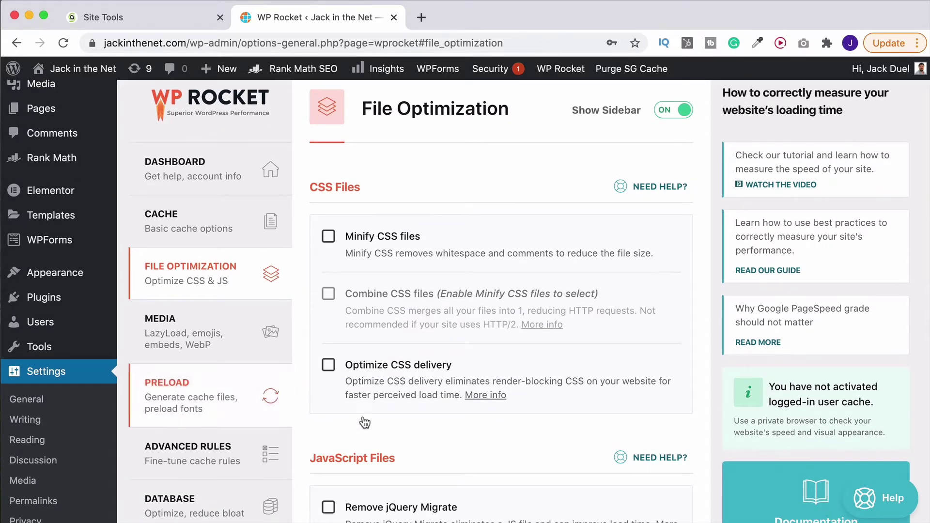
scroll(305, 426, down, 10)
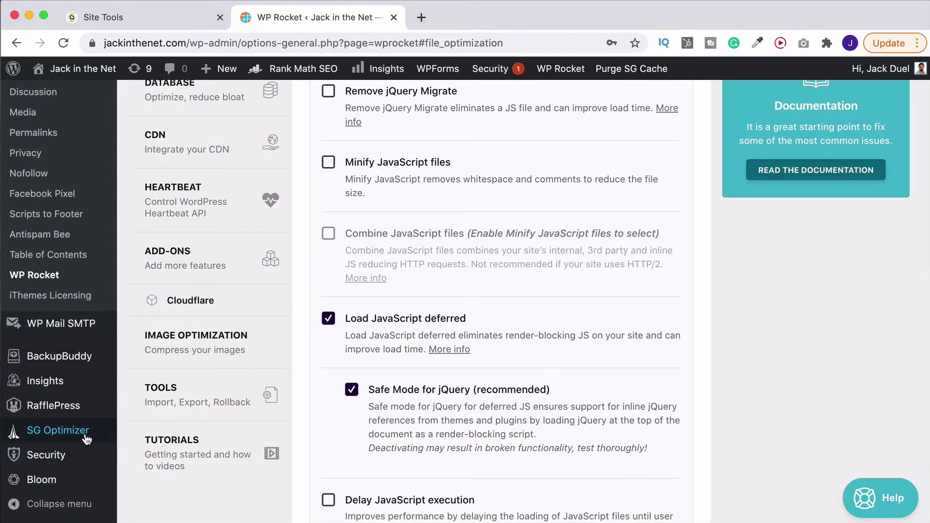
scroll(606, 404, up, 5)
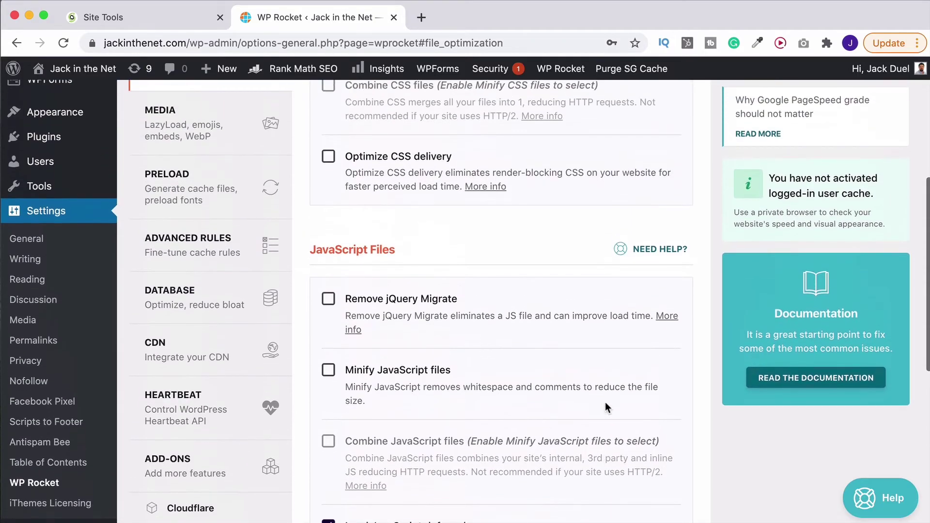
scroll(606, 402, up, 6)
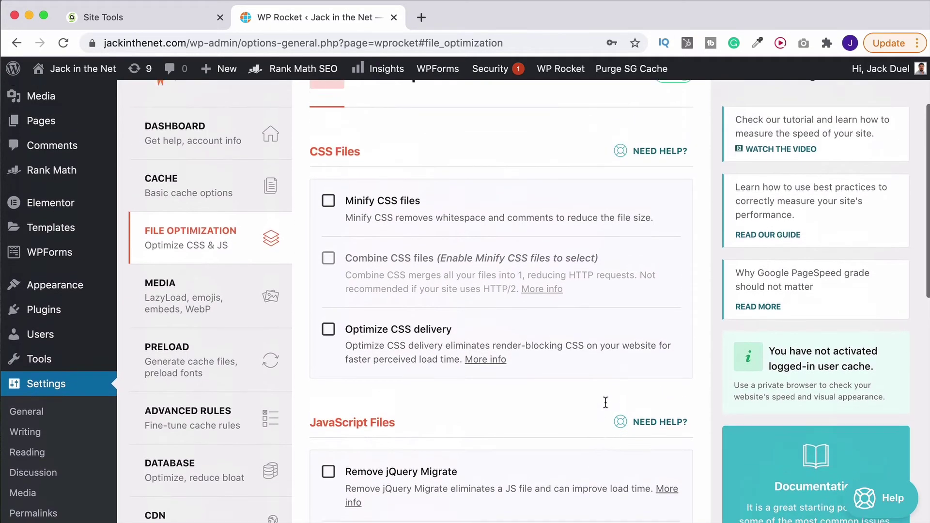